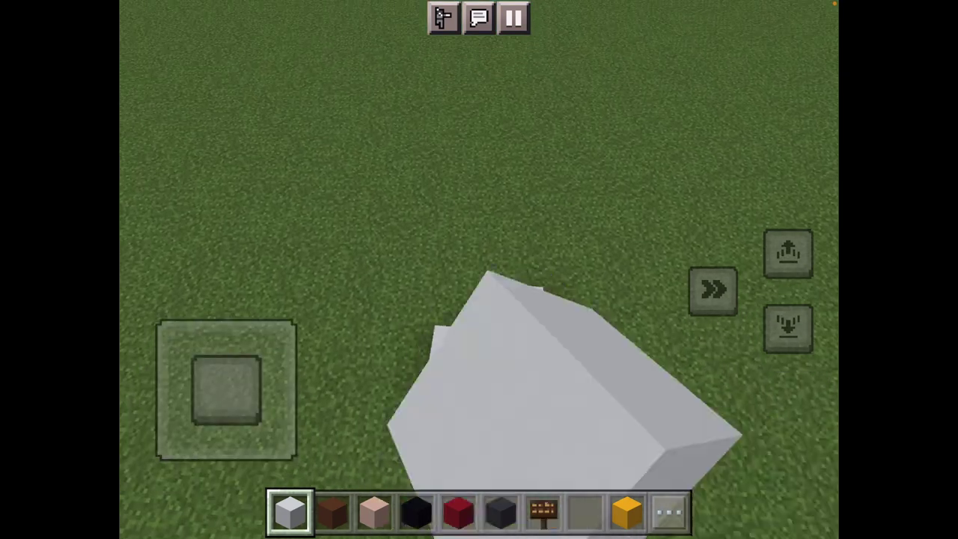
- Place the centre white concrete block of the cross base and back off to view the column
click(526, 324)
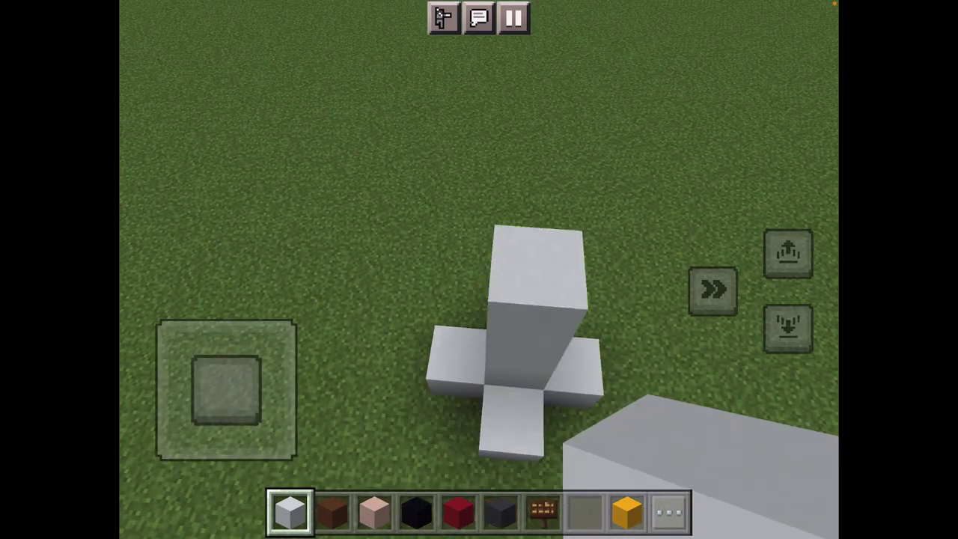
drag(226, 389, 272, 395)
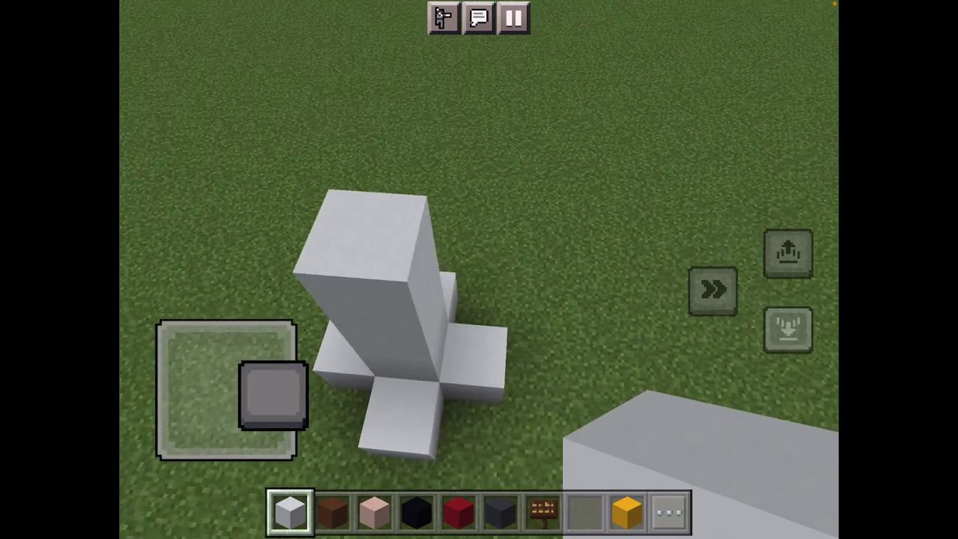
drag(524, 374, 569, 353)
drag(226, 390, 226, 435)
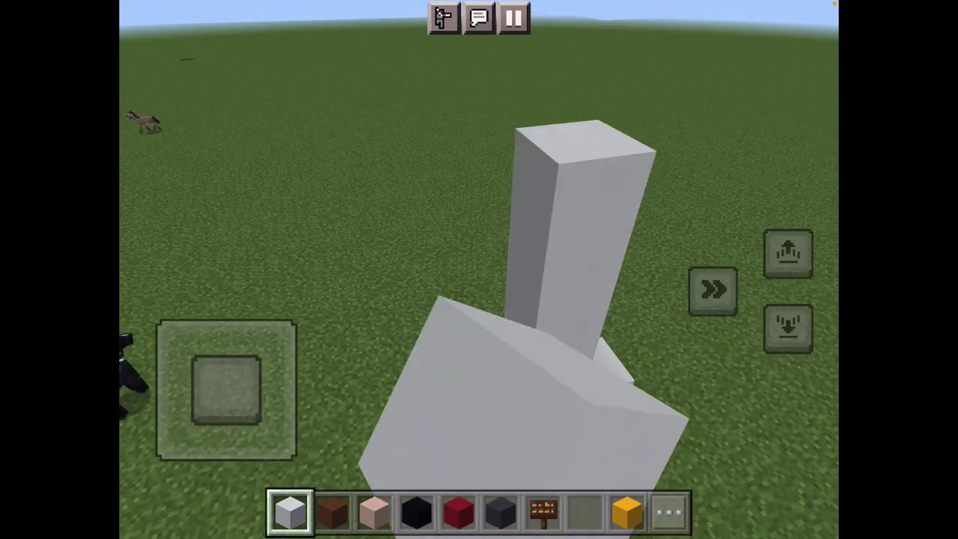
- Top the white column with a block and extend it into an overhanging beam
click(592, 217)
drag(616, 267, 539, 206)
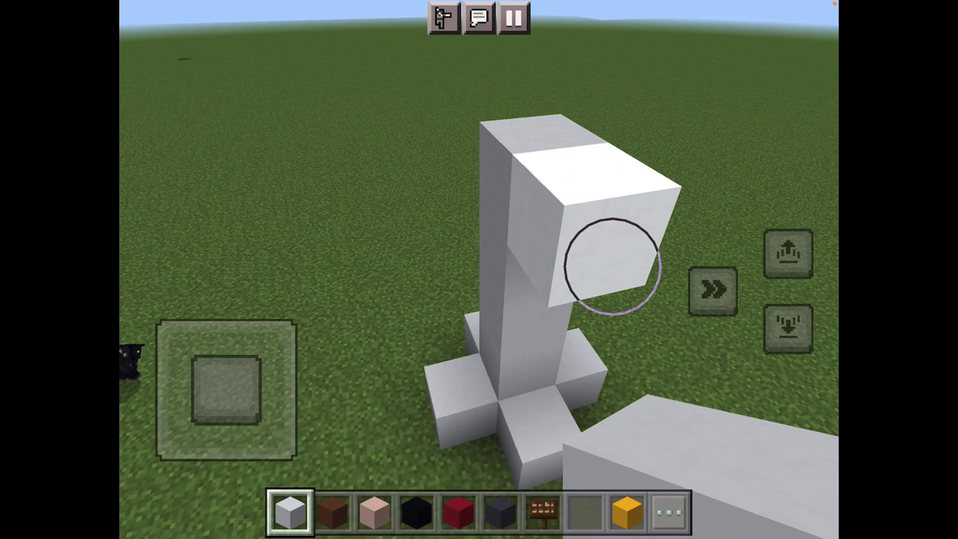
click(539, 206)
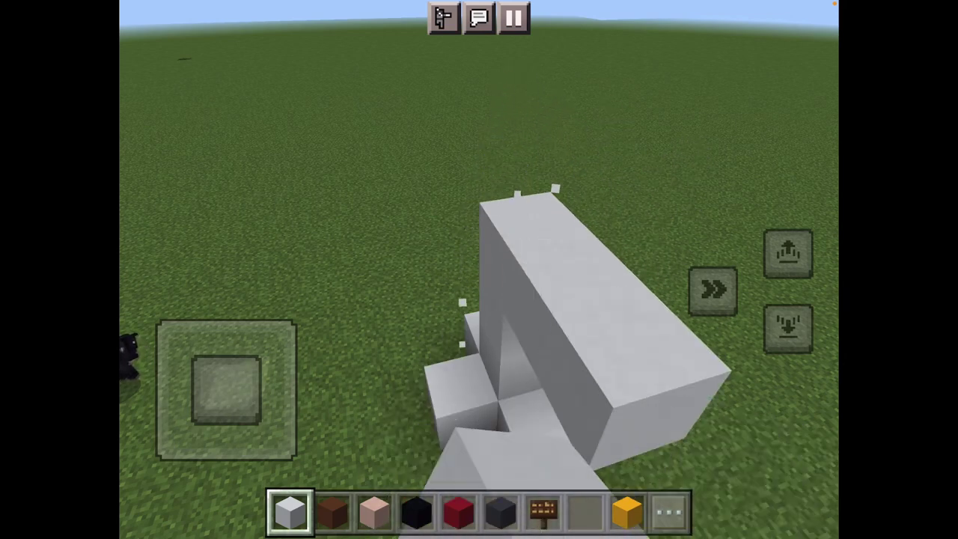
drag(226, 389, 235, 422)
click(514, 203)
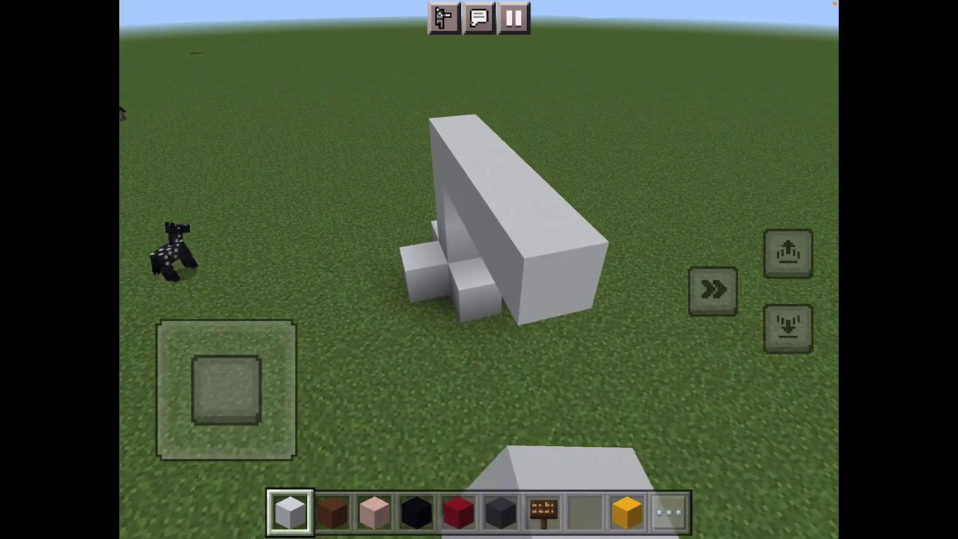
- Break a misplaced white block from the structure
drag(226, 389, 214, 378)
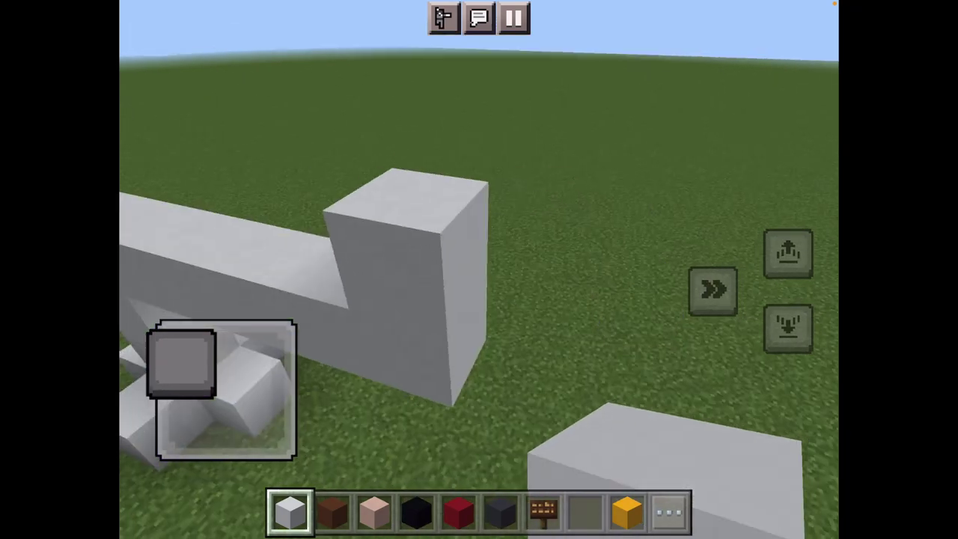
mouse_move(578, 325)
mouse_down()
mouse_move(588, 341)
mouse_move(529, 269)
mouse_up()
mouse_move(214, 378)
mouse_down()
mouse_move(156, 399)
mouse_move(160, 392)
mouse_up()
drag(524, 225, 498, 245)
- Extend the white beam with three more blocks toward the viewer
click(498, 244)
click(449, 300)
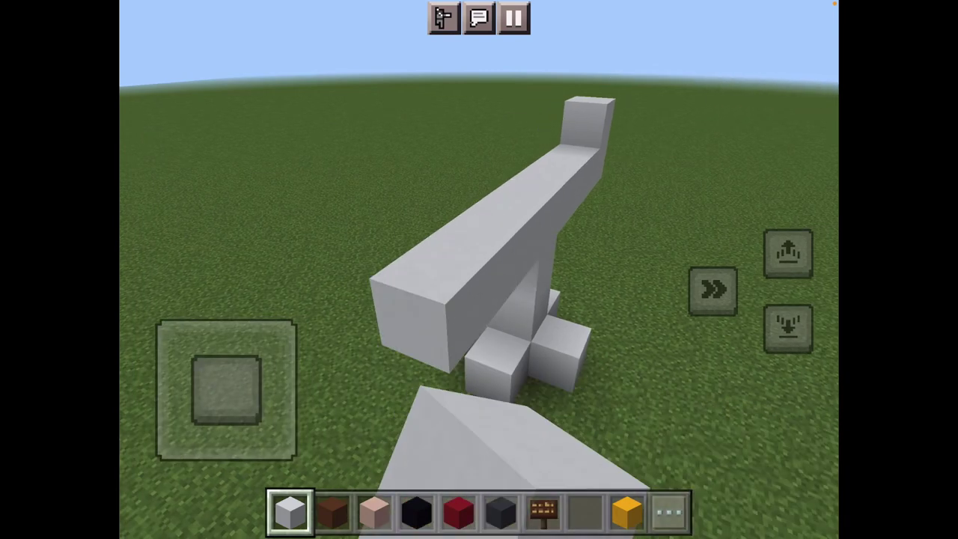
click(424, 332)
- Remove the stray block at the beam's near end
drag(227, 390, 254, 393)
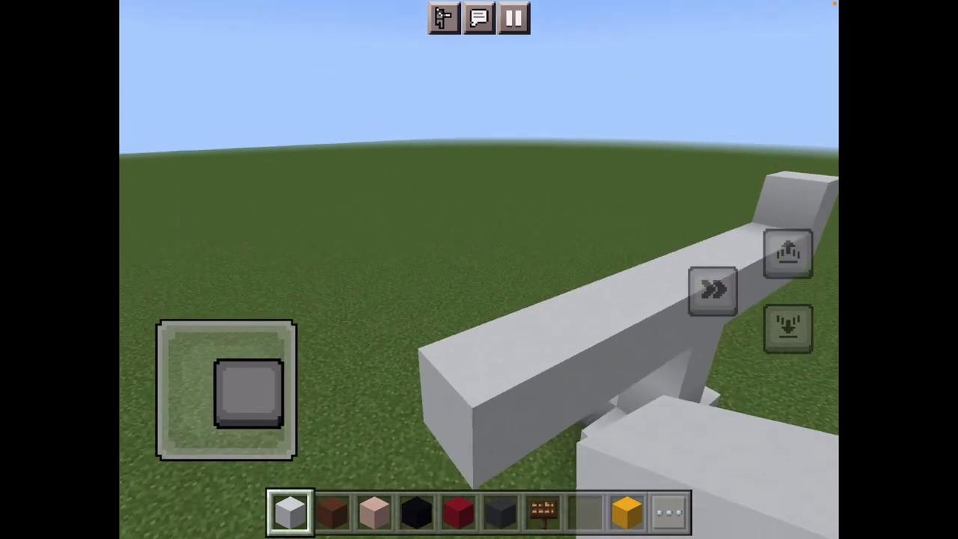
drag(584, 417, 445, 373)
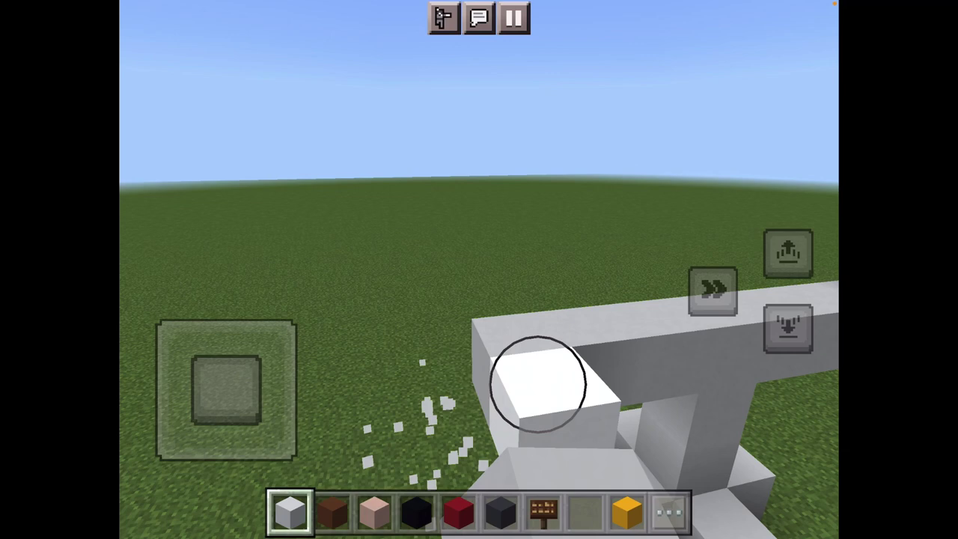
drag(539, 384, 359, 404)
click(368, 414)
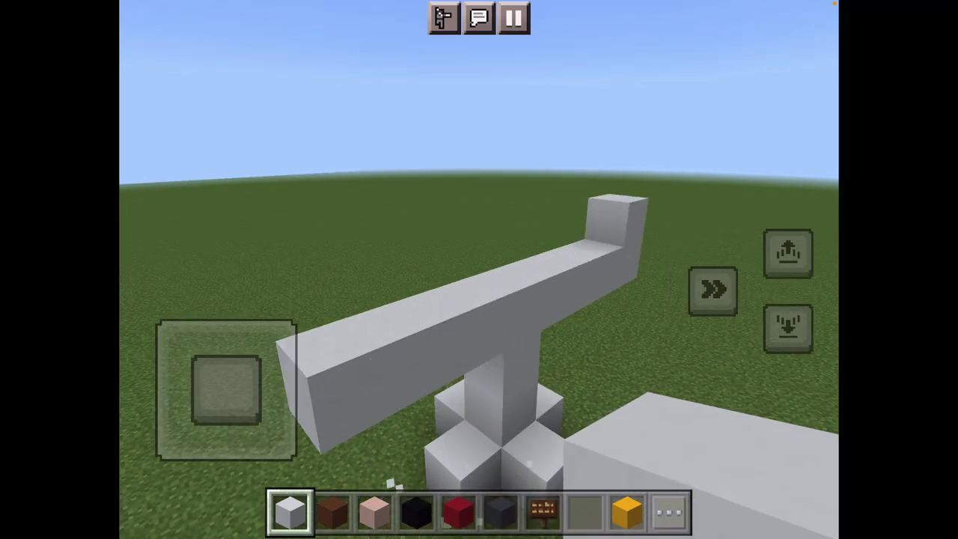
- Circle the beam and add a raised white block on top of it
drag(449, 359, 569, 367)
drag(603, 412, 524, 404)
drag(226, 389, 193, 346)
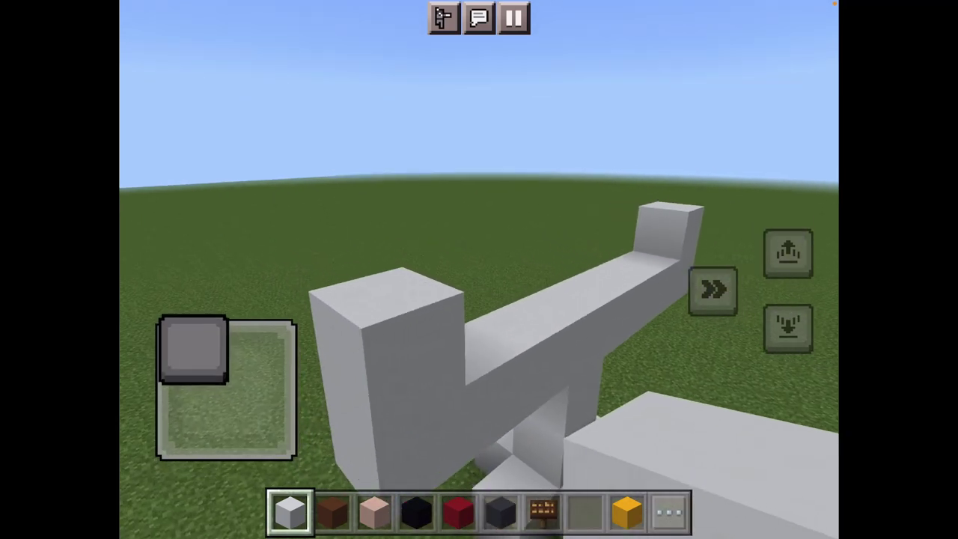
drag(719, 367, 592, 364)
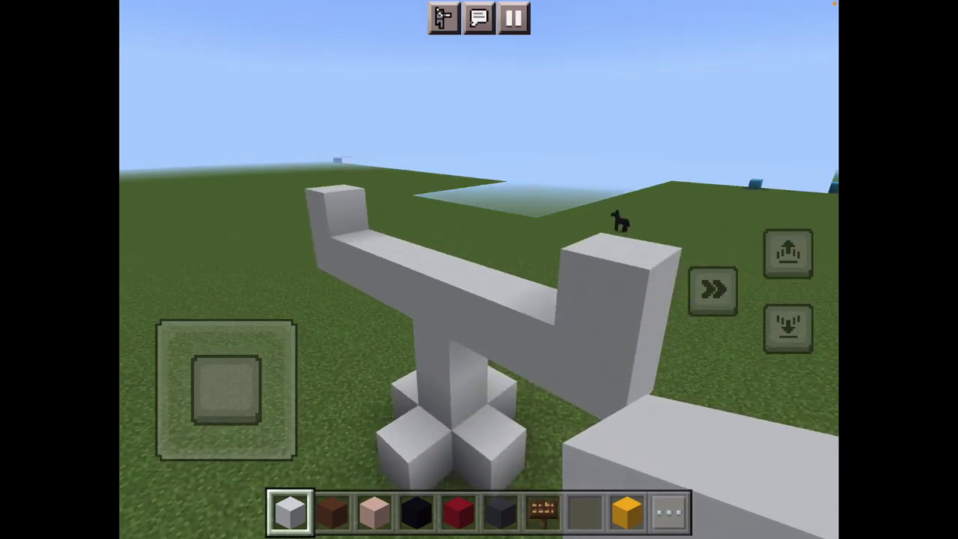
drag(597, 413, 419, 412)
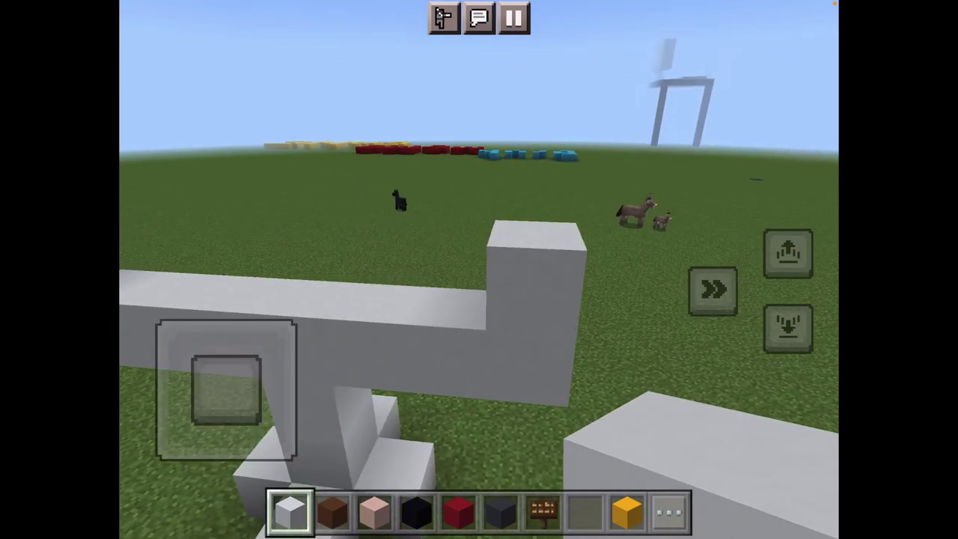
drag(226, 390, 172, 391)
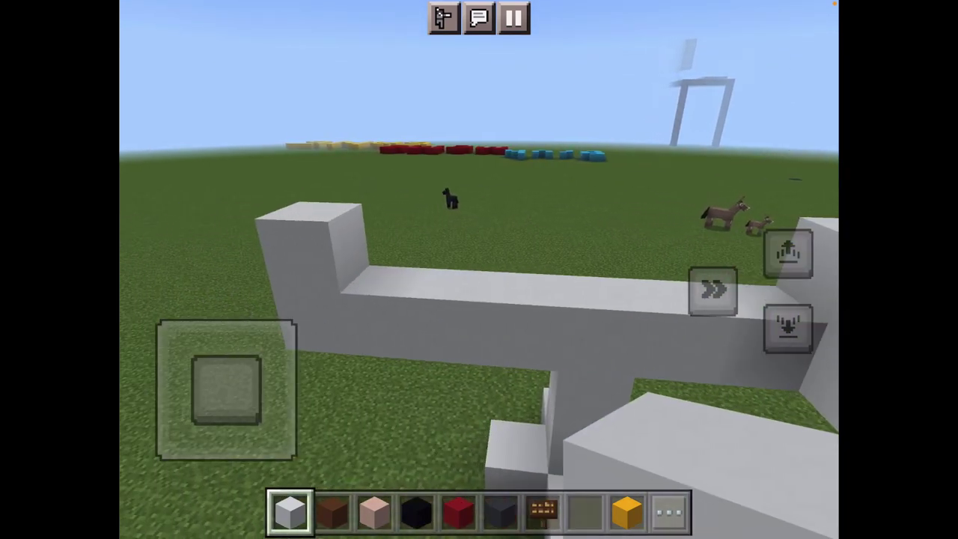
drag(379, 363, 654, 371)
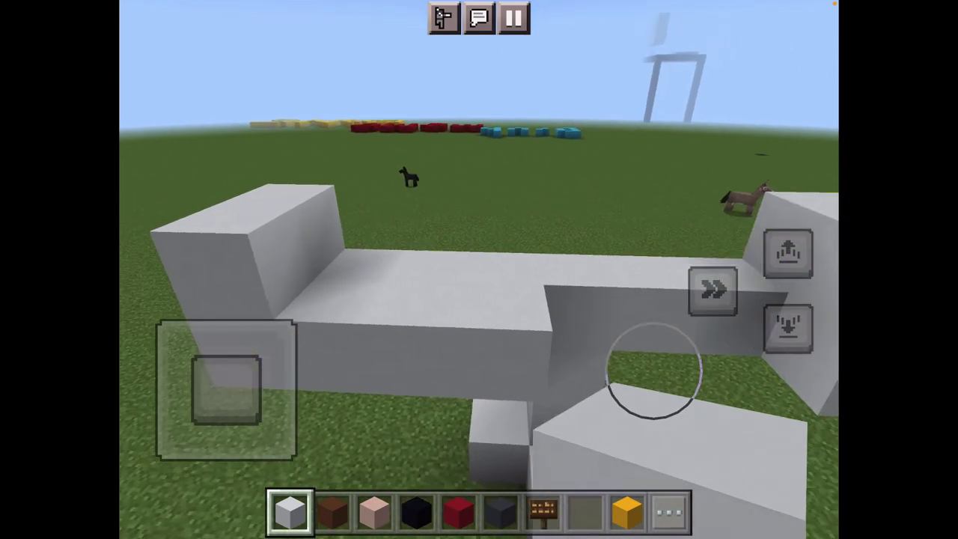
drag(524, 337, 659, 329)
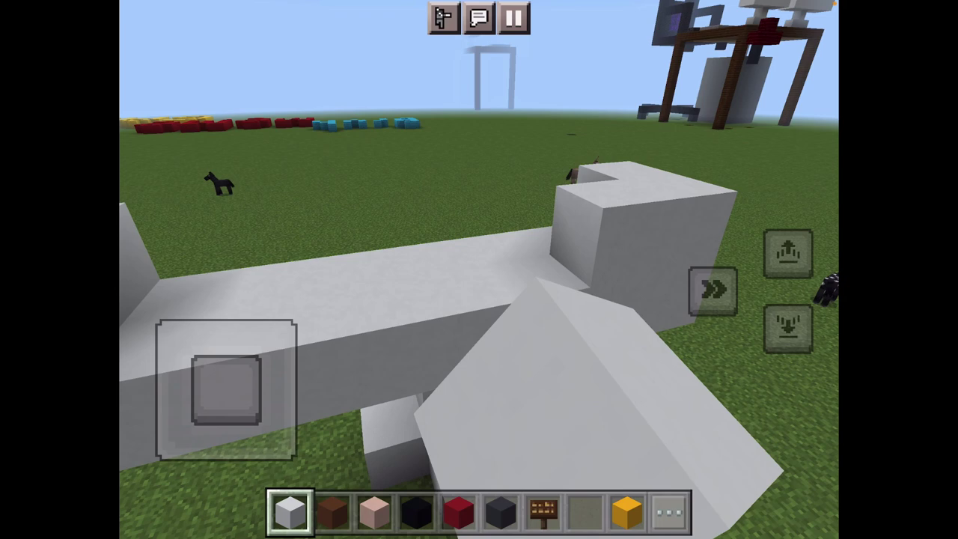
click(450, 292)
drag(450, 337, 644, 329)
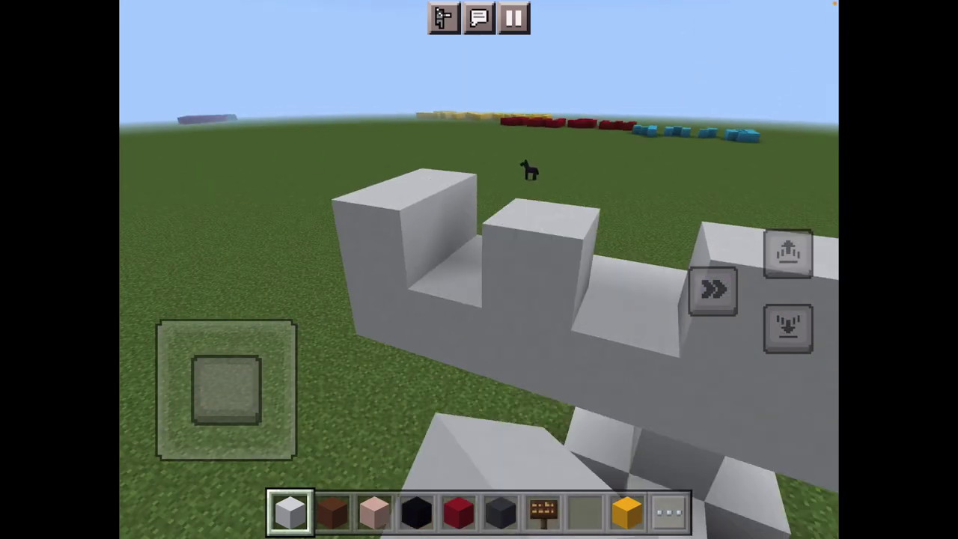
drag(226, 389, 189, 348)
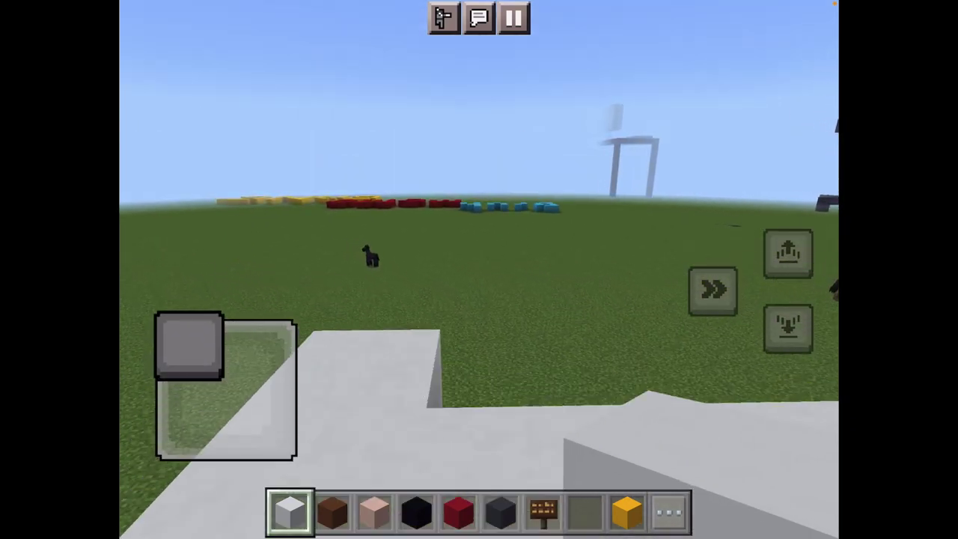
drag(524, 336, 517, 300)
- Break three white blocks in the upper structure
drag(189, 348, 188, 352)
mouse_move(522, 385)
mouse_down()
mouse_move(762, 277)
mouse_move(756, 352)
mouse_up()
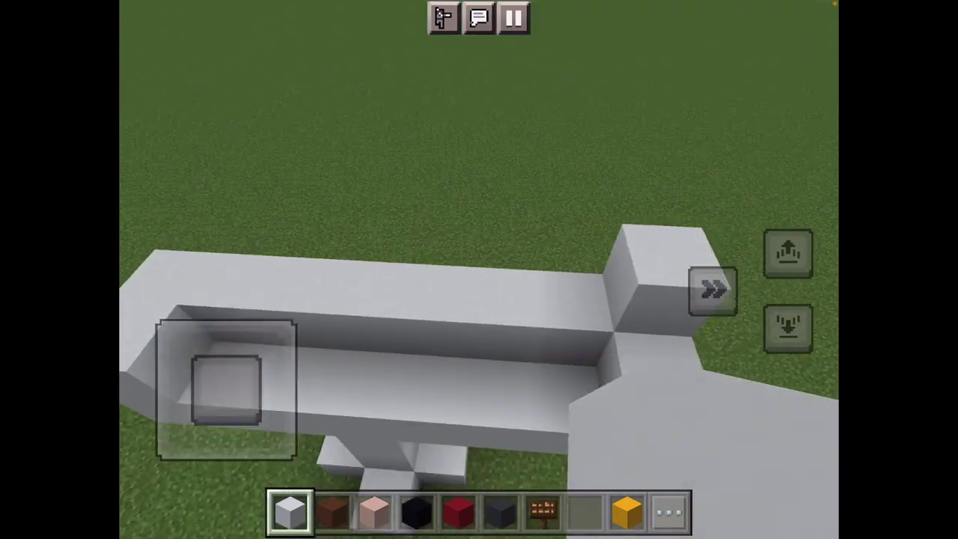
drag(589, 246, 631, 240)
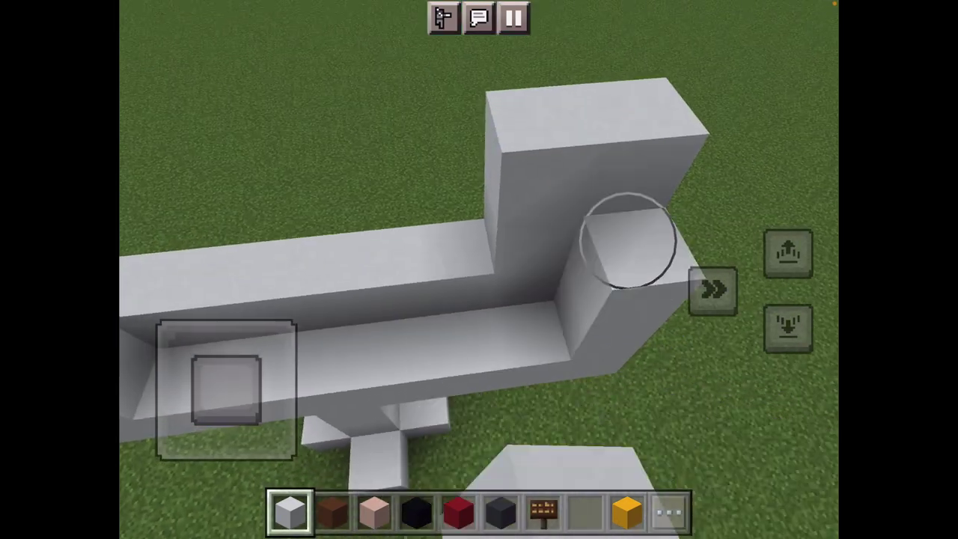
click(594, 246)
click(454, 207)
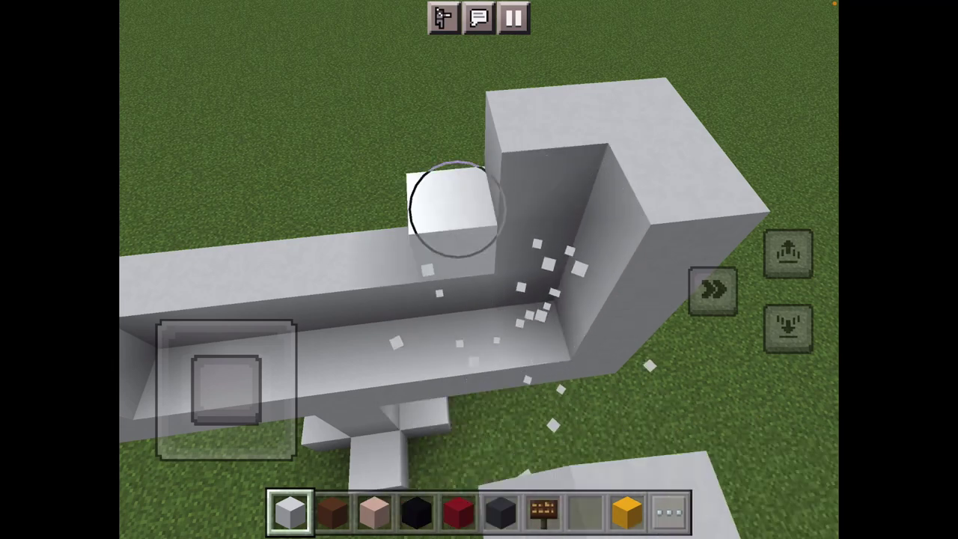
click(522, 298)
drag(522, 298, 591, 329)
- Build up and widen the left column, and fill the notch in the wall
click(304, 157)
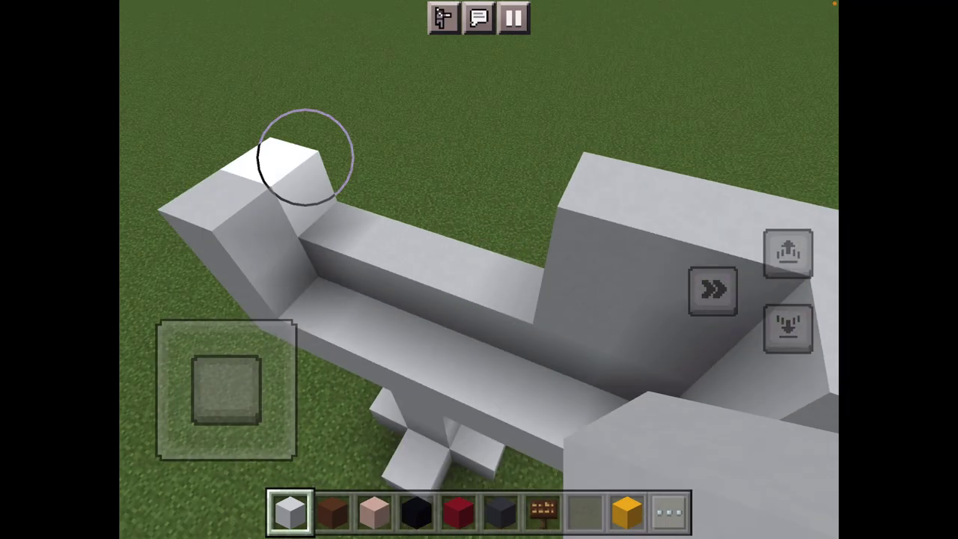
click(302, 167)
click(389, 142)
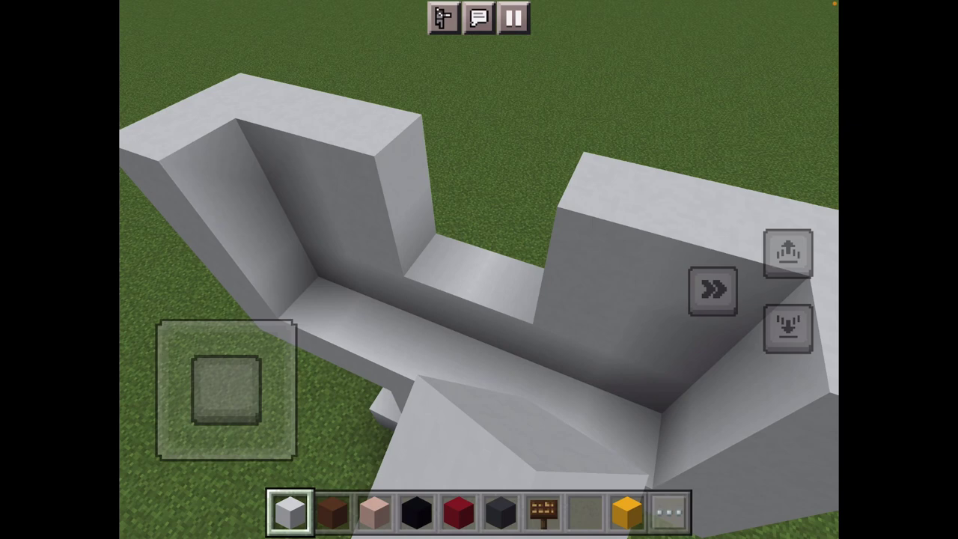
click(441, 217)
click(457, 217)
click(520, 236)
drag(226, 390, 218, 418)
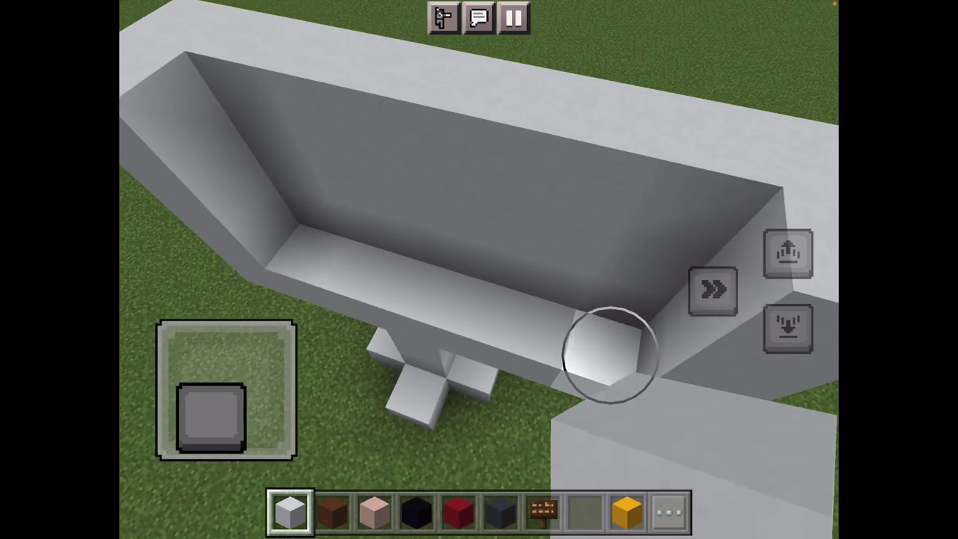
drag(610, 353, 603, 321)
- Extend the thick top wall of the frame and fill its notch
click(464, 149)
click(524, 179)
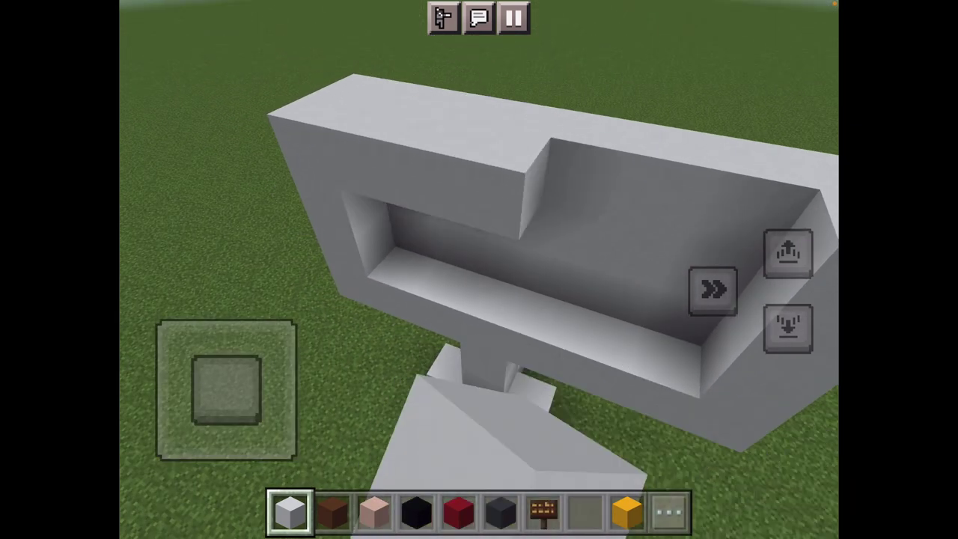
drag(599, 225, 569, 240)
click(582, 175)
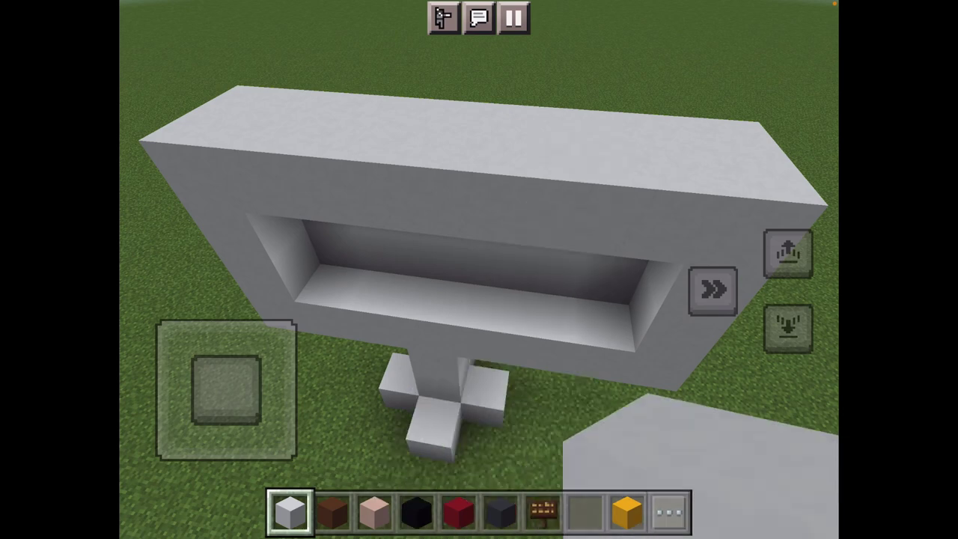
drag(227, 390, 214, 417)
drag(599, 224, 585, 284)
drag(599, 225, 510, 217)
drag(525, 262, 517, 217)
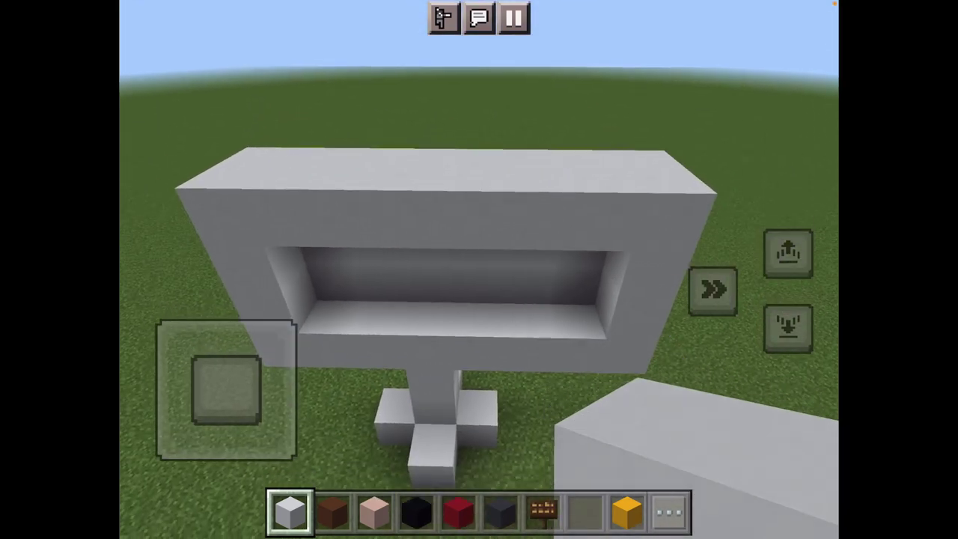
- Remove the thick top-wall blocks and build up the frame's left side
mouse_move(614, 217)
mouse_down()
mouse_move(546, 208)
mouse_move(430, 218)
mouse_up()
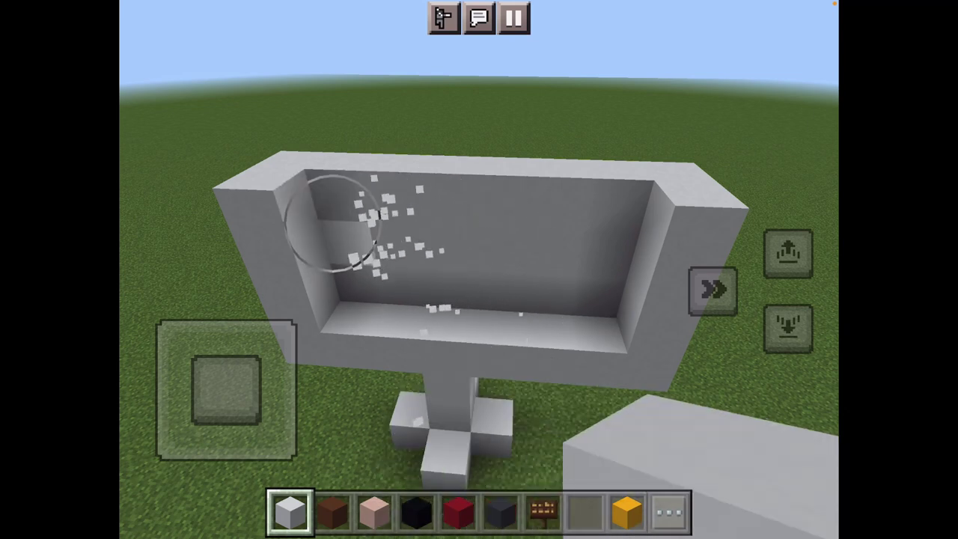
click(300, 172)
click(322, 135)
click(352, 143)
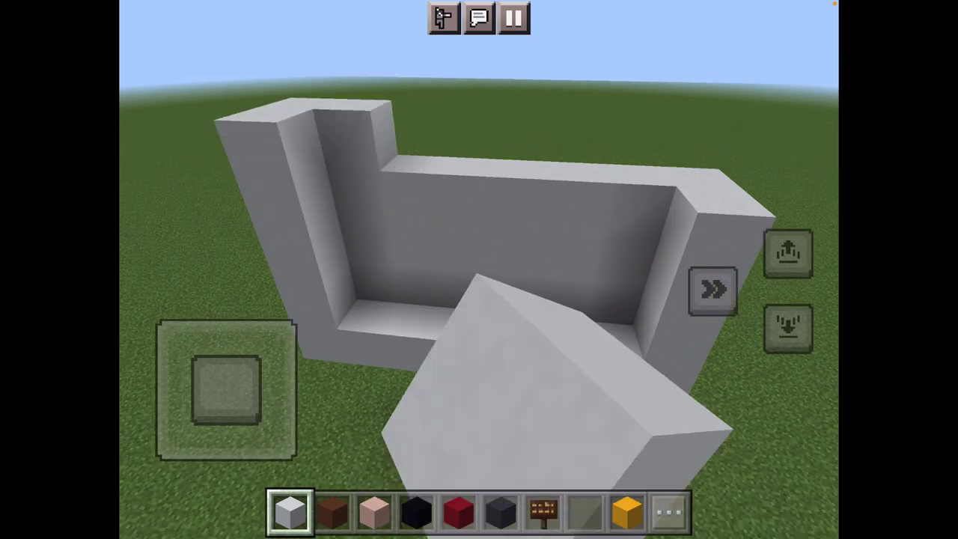
click(416, 139)
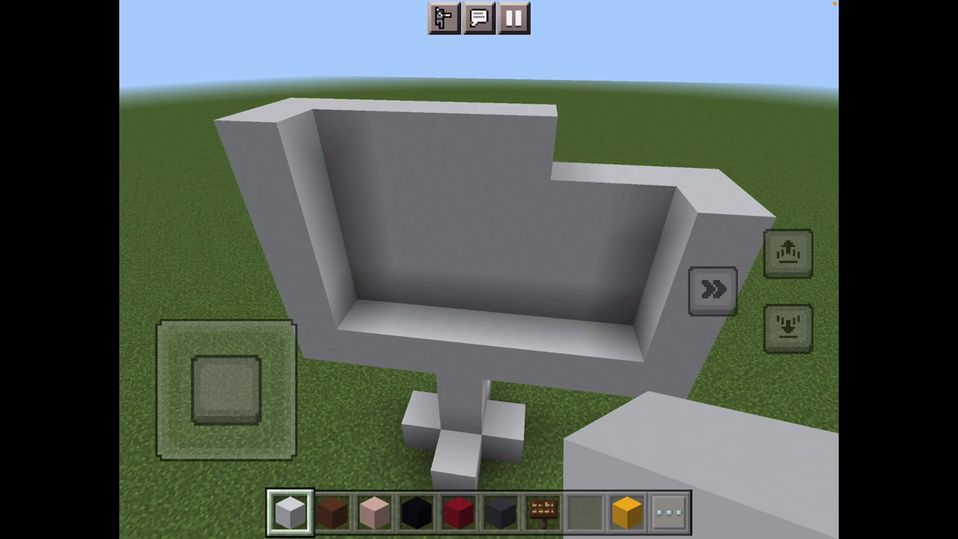
- Fill the remaining notches along the top wall of the frame
click(584, 166)
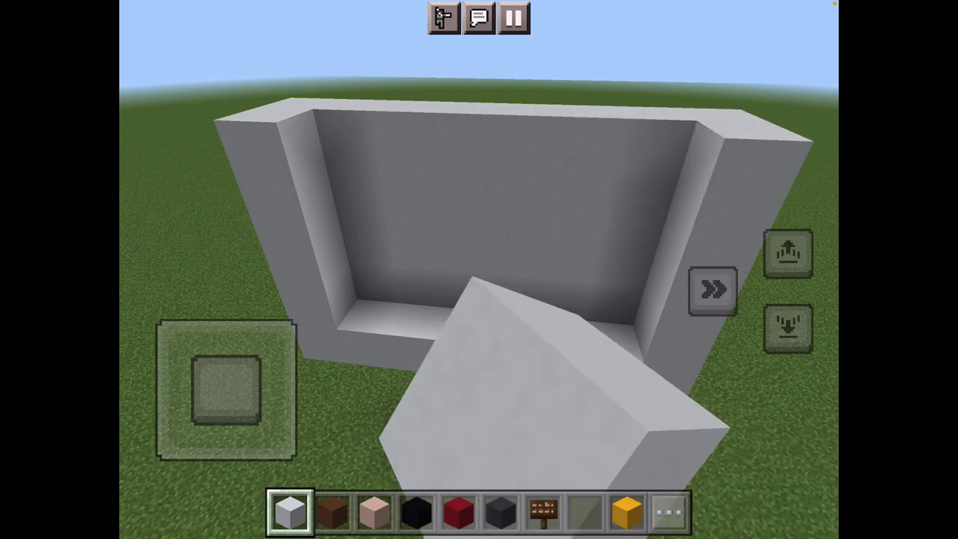
click(697, 172)
click(521, 161)
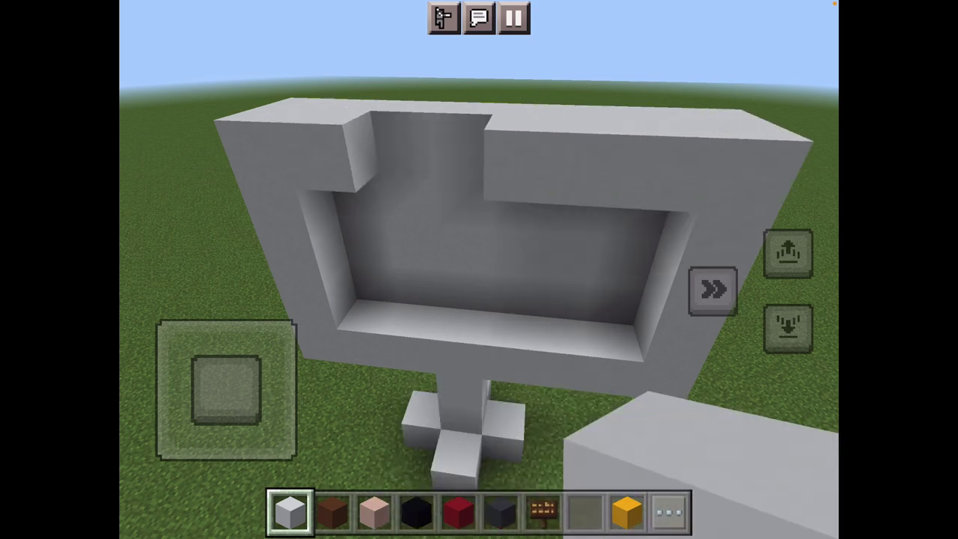
click(396, 150)
click(457, 150)
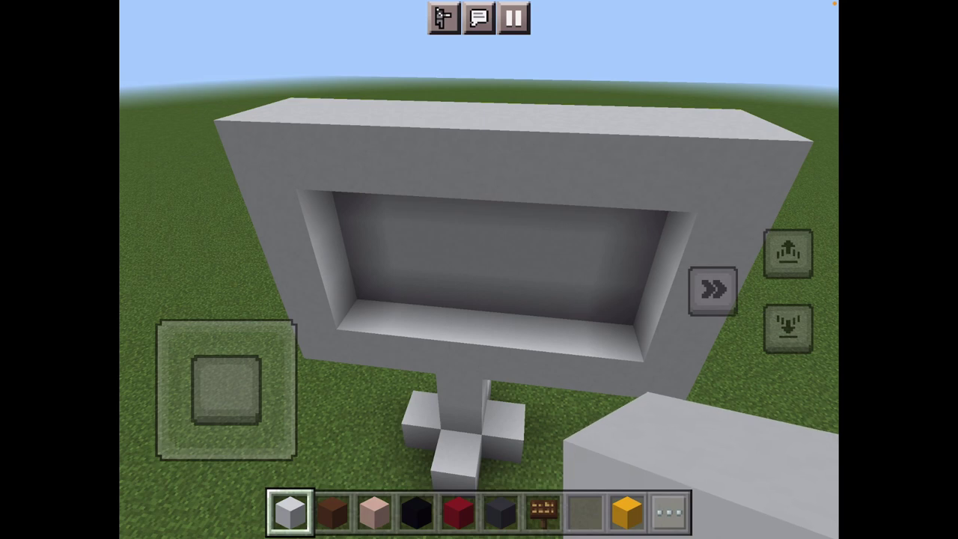
- Place five black concrete blocks to close every gap in the screen recess
click(374, 262)
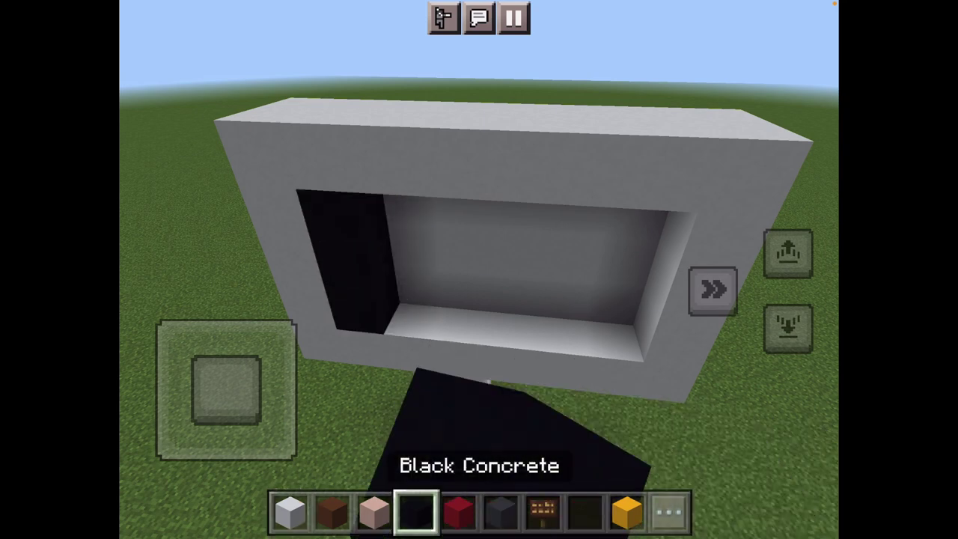
click(411, 285)
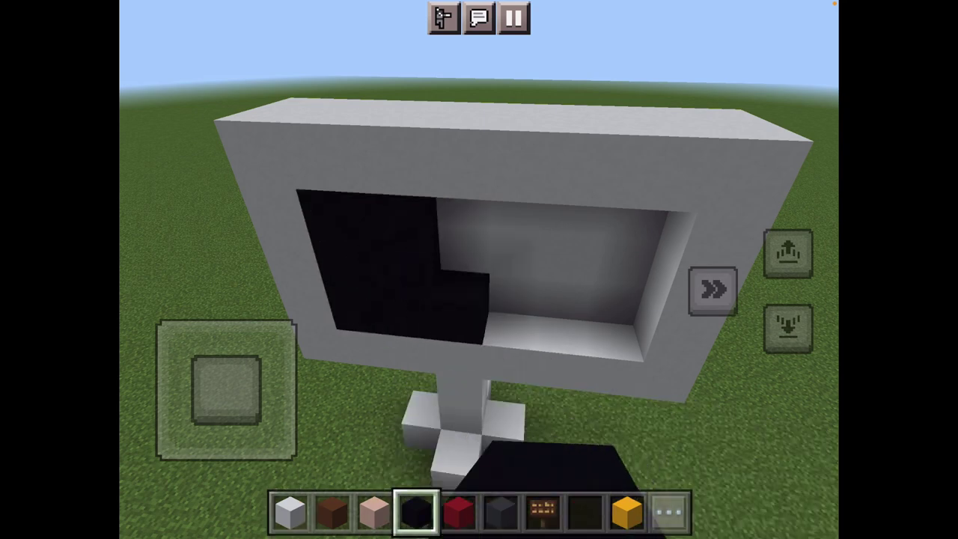
click(464, 233)
click(516, 251)
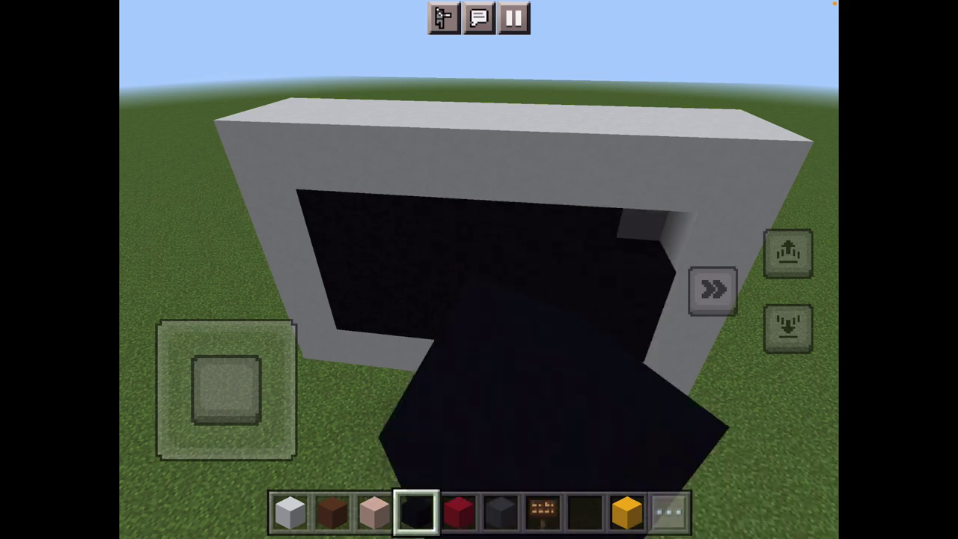
click(648, 229)
drag(524, 300, 637, 299)
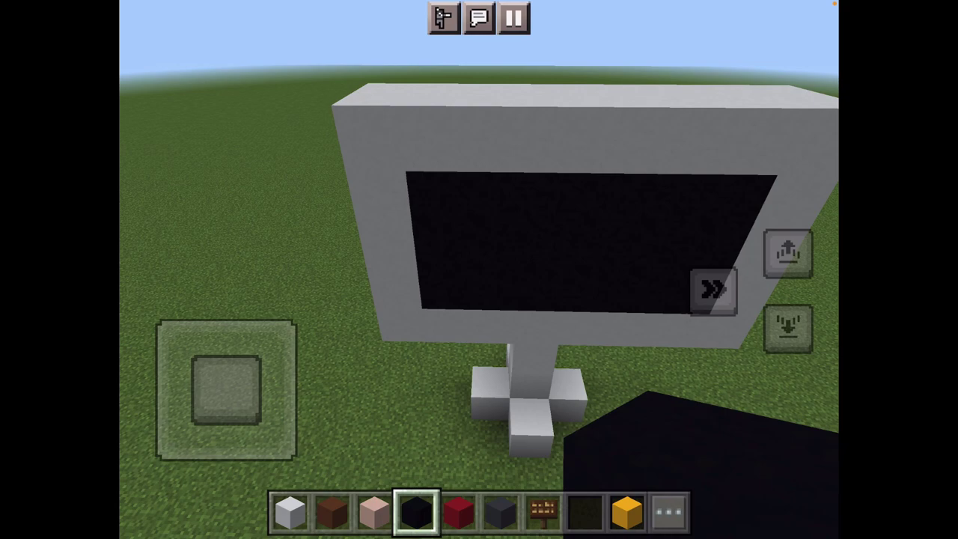
drag(226, 389, 213, 408)
mouse_move(637, 379)
mouse_down()
mouse_move(651, 364)
mouse_move(674, 368)
mouse_up()
- Switch to gray concrete and lay an L of blocks beside the monitor base
drag(238, 368, 287, 392)
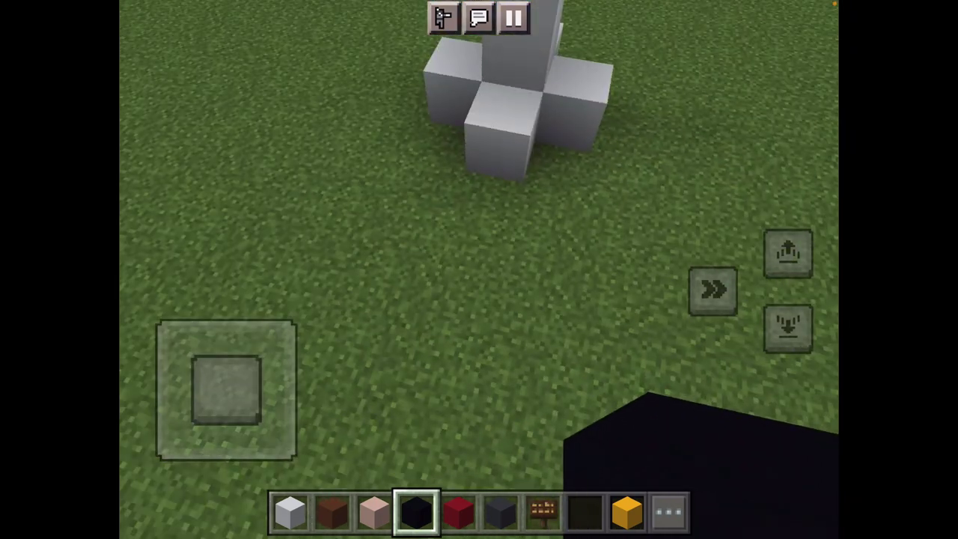
click(500, 512)
drag(637, 225, 464, 224)
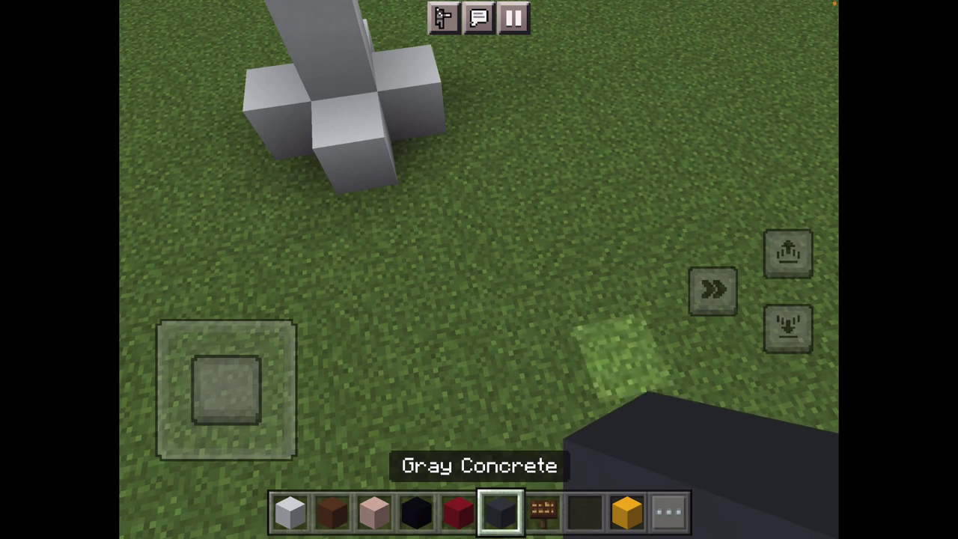
drag(226, 390, 235, 407)
click(591, 221)
click(652, 217)
click(607, 277)
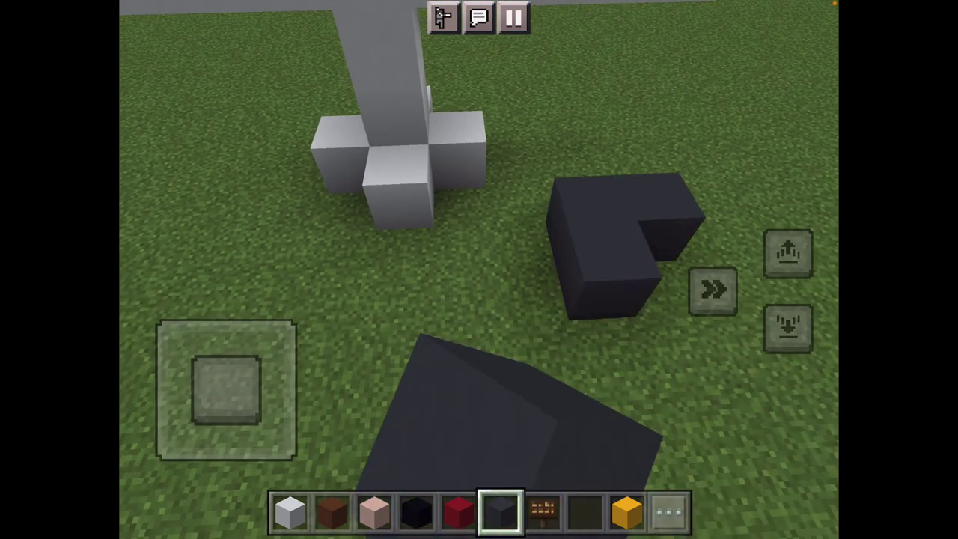
drag(599, 224, 674, 209)
- Fill the L's notch, remove the extra right-hand block, and stack a raised step
click(591, 209)
click(674, 277)
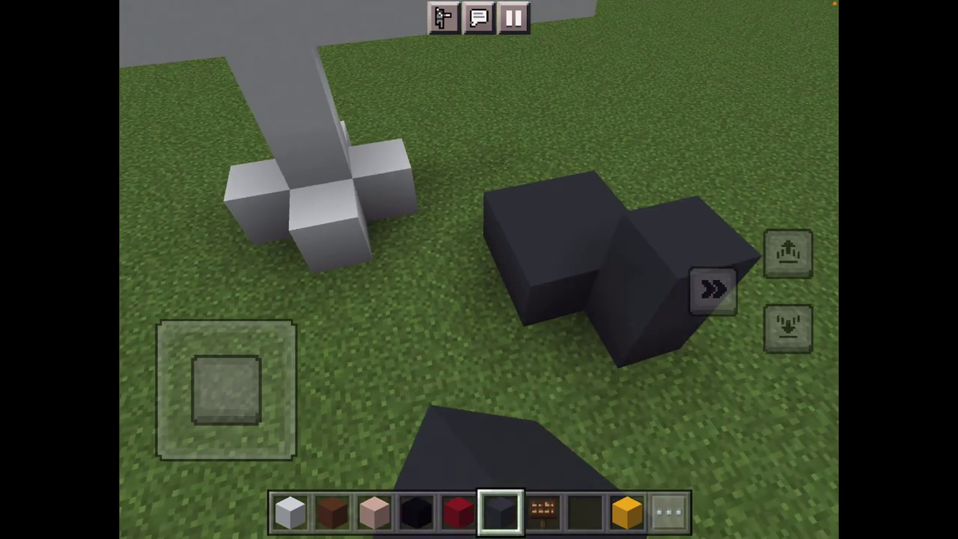
click(663, 257)
click(588, 202)
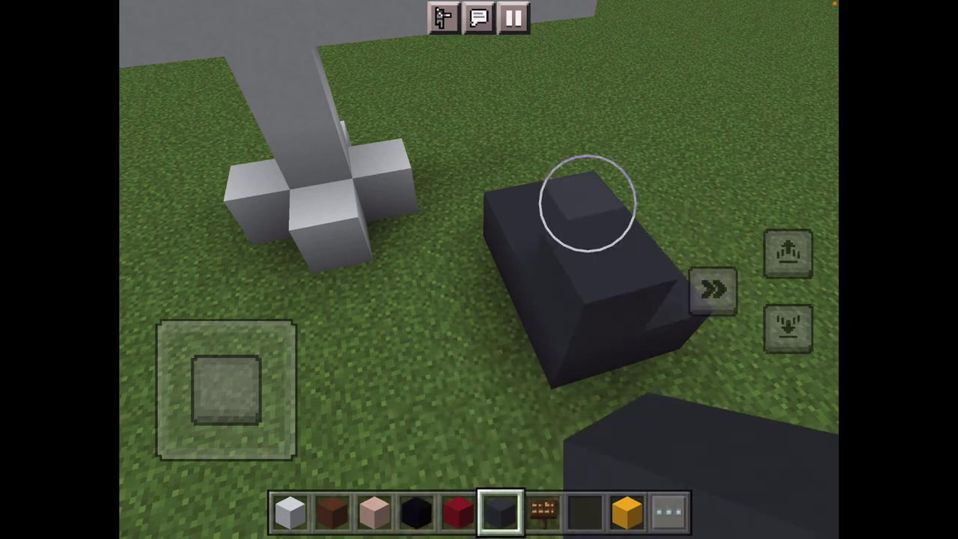
click(644, 202)
drag(599, 262, 524, 210)
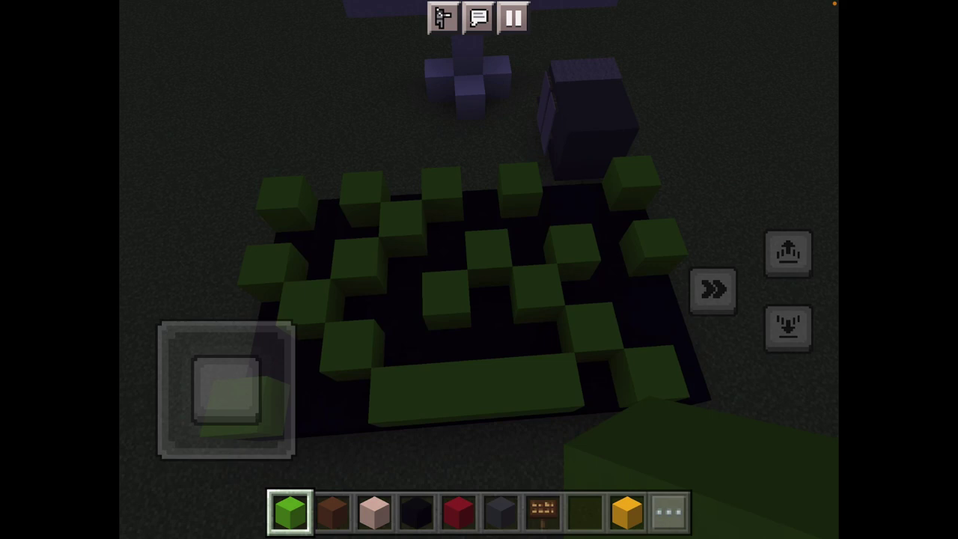
drag(727, 203, 689, 152)
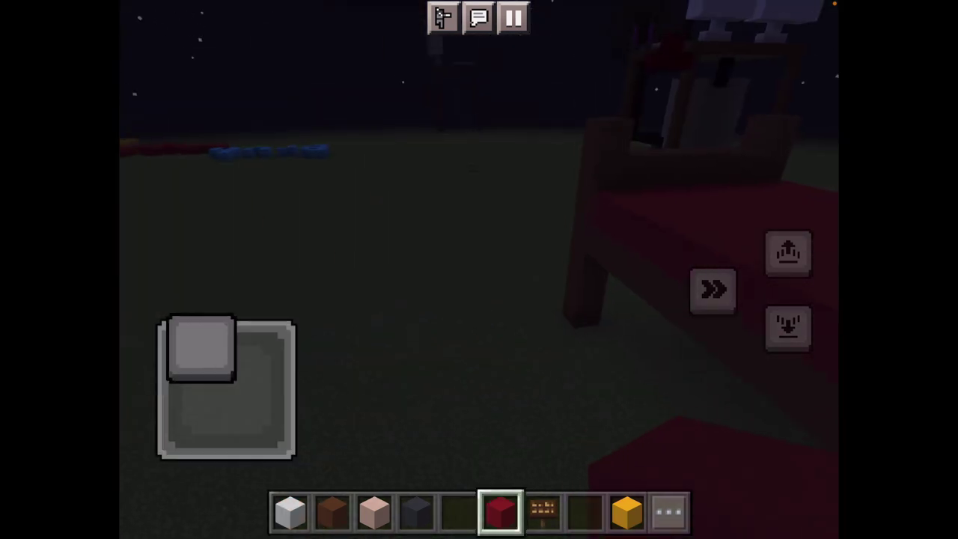
- Stack brown concrete higher on the left and right corner posts of the red bed
drag(631, 263, 636, 295)
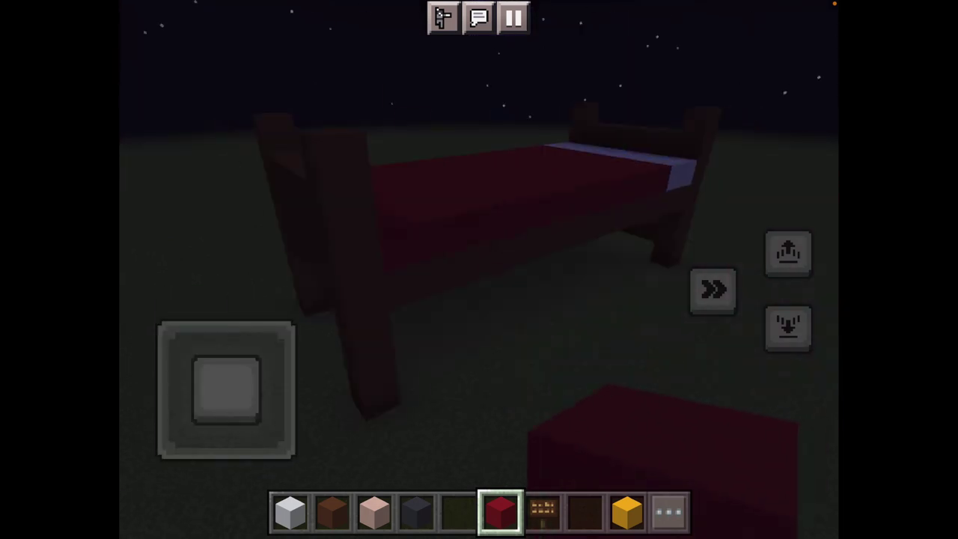
drag(226, 389, 199, 325)
click(374, 317)
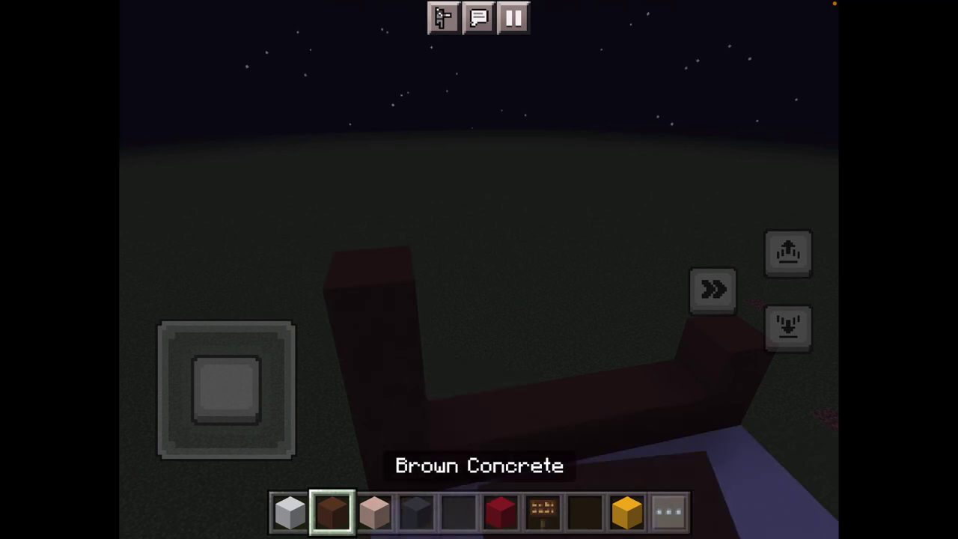
click(363, 252)
drag(525, 299, 405, 284)
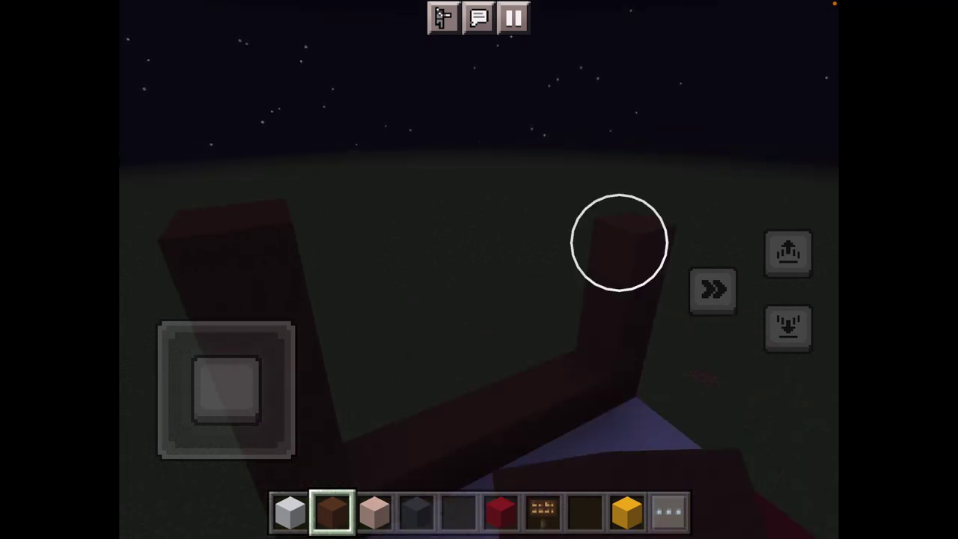
click(619, 242)
click(592, 256)
drag(557, 328, 479, 322)
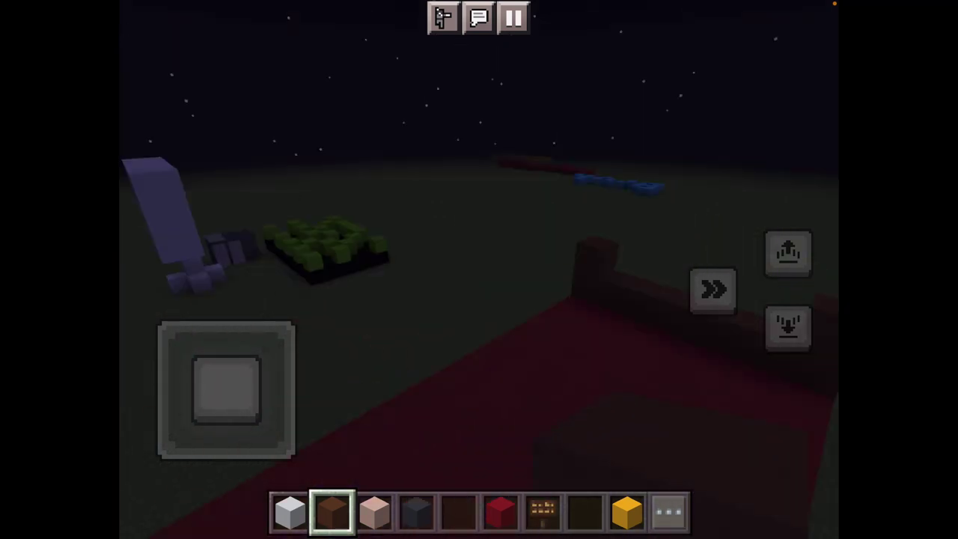
drag(226, 390, 196, 325)
mouse_move(540, 362)
mouse_down()
mouse_move(567, 355)
mouse_move(494, 329)
mouse_up()
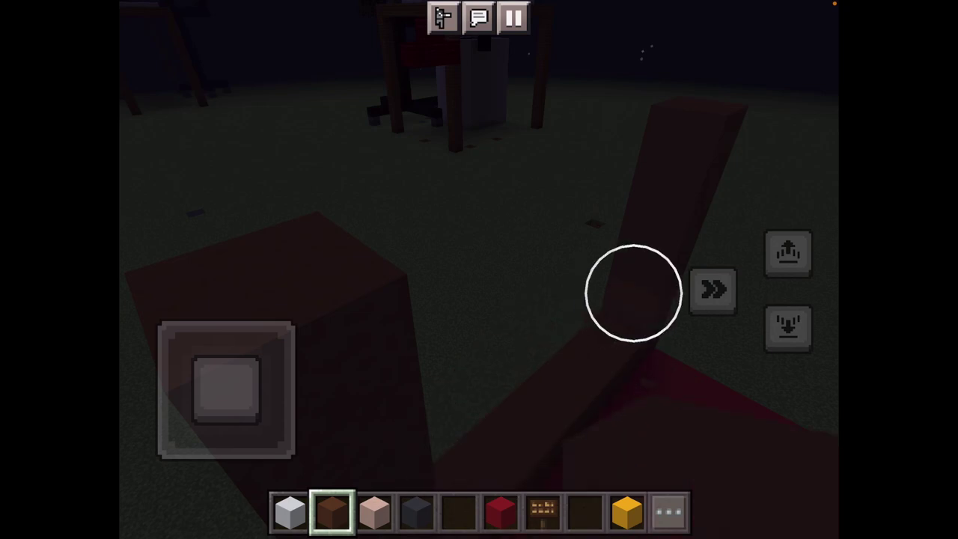
- Add brown concrete blocks beside the bed frame's far post and along its edge
drag(633, 293, 599, 364)
drag(226, 389, 220, 435)
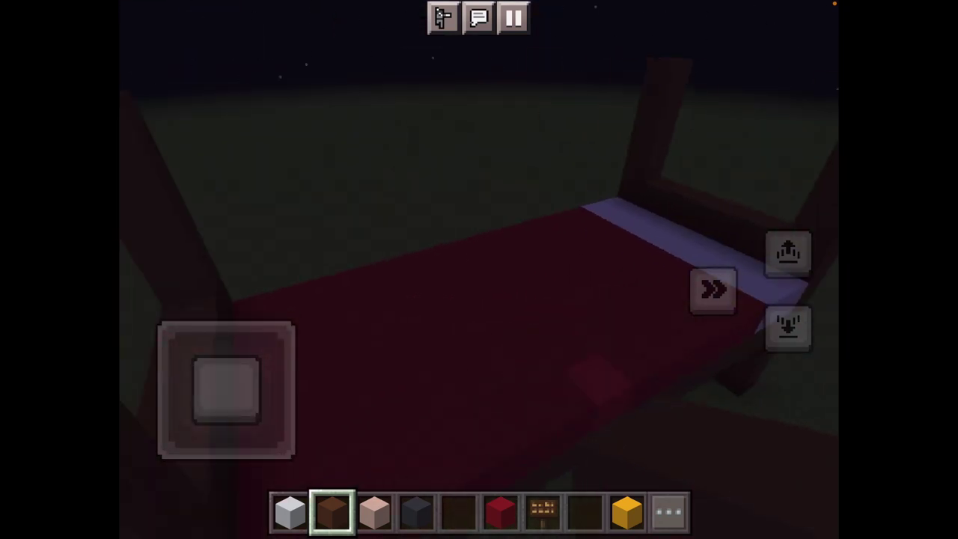
drag(226, 390, 250, 402)
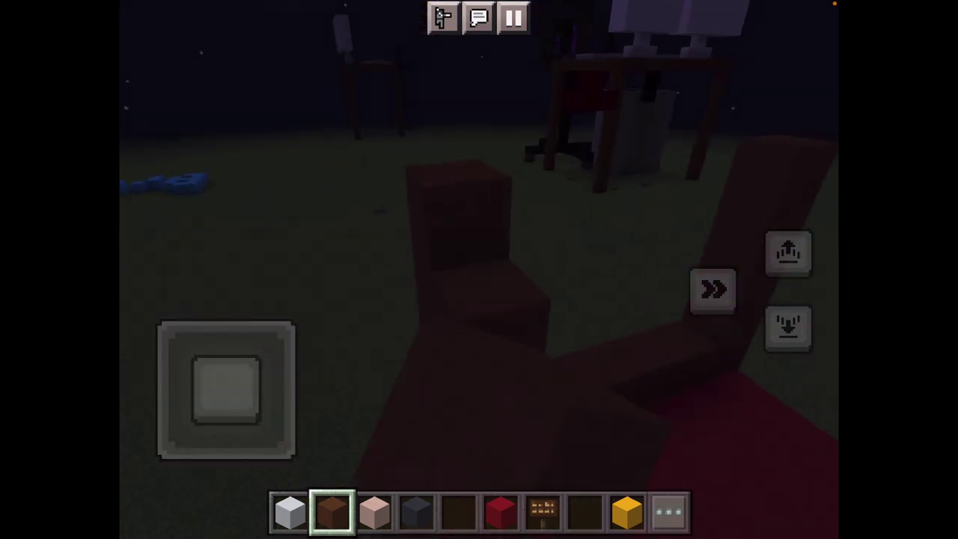
drag(619, 404, 582, 396)
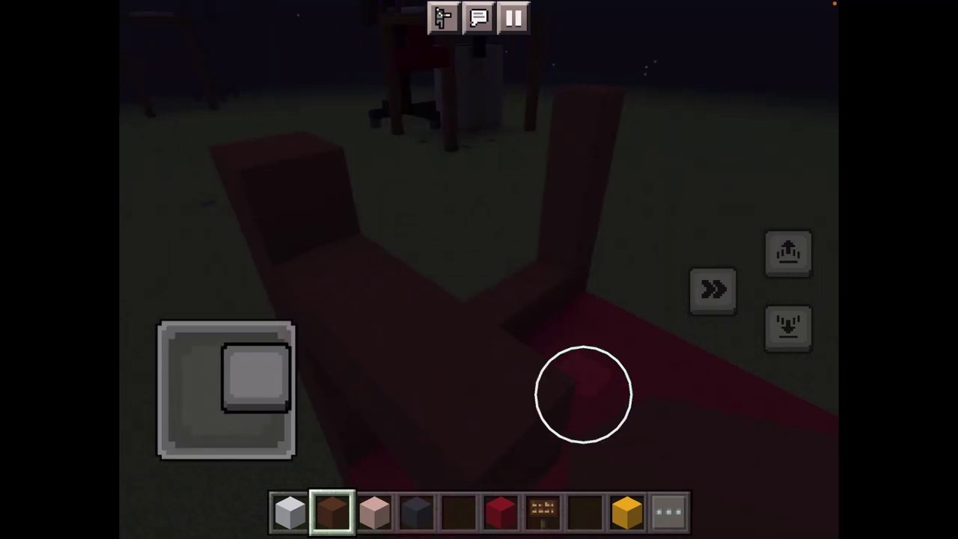
drag(226, 390, 280, 355)
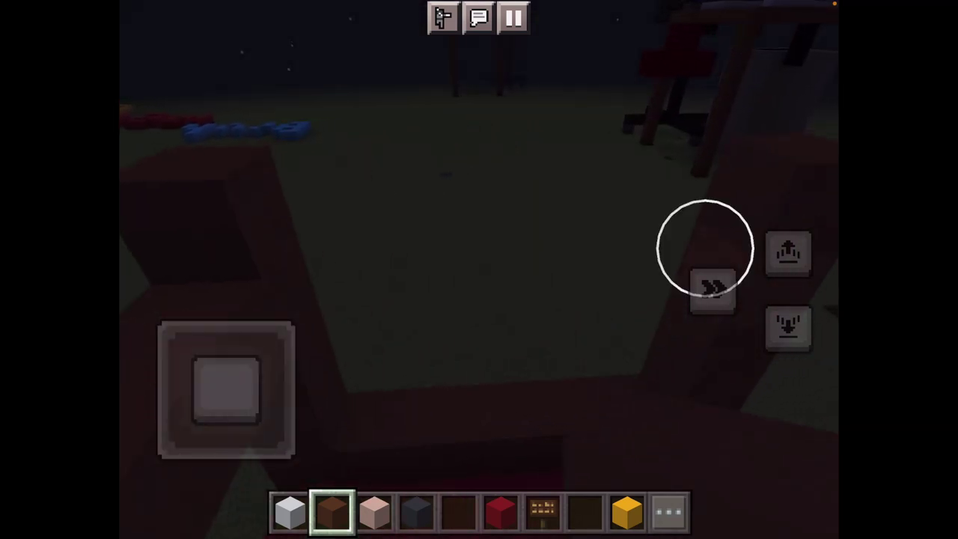
click(706, 247)
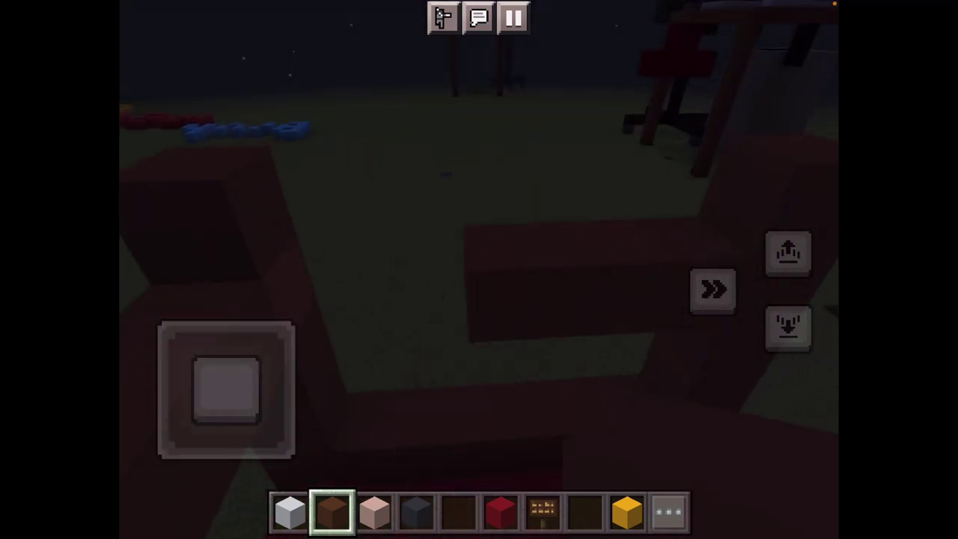
drag(403, 352, 428, 273)
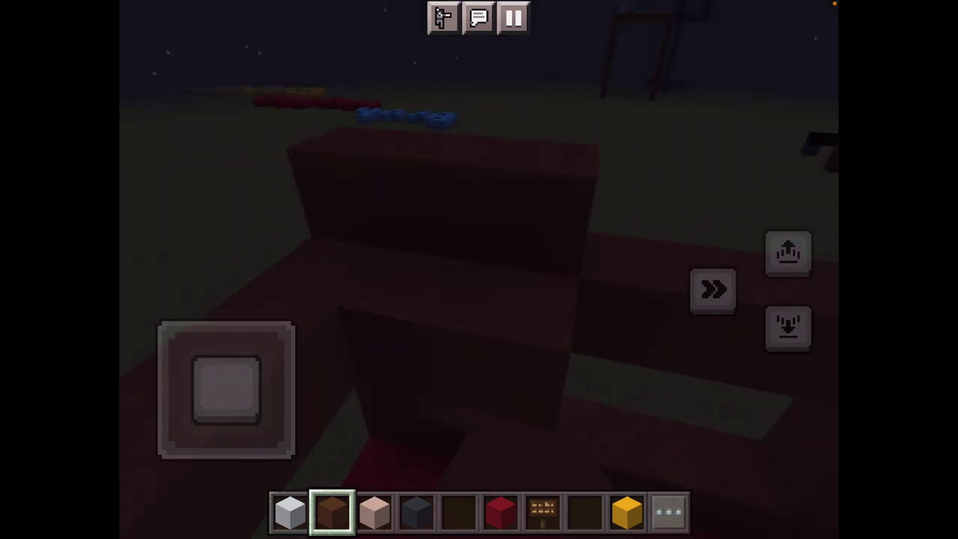
drag(479, 248, 534, 239)
mouse_move(599, 270)
mouse_down()
mouse_move(663, 260)
mouse_move(644, 247)
mouse_move(524, 254)
mouse_move(637, 255)
mouse_move(626, 246)
mouse_up()
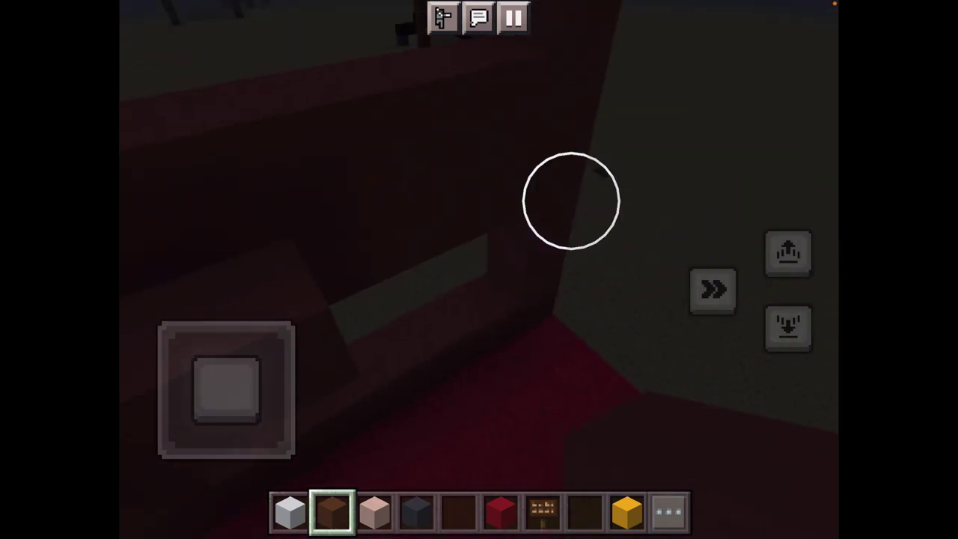
click(574, 231)
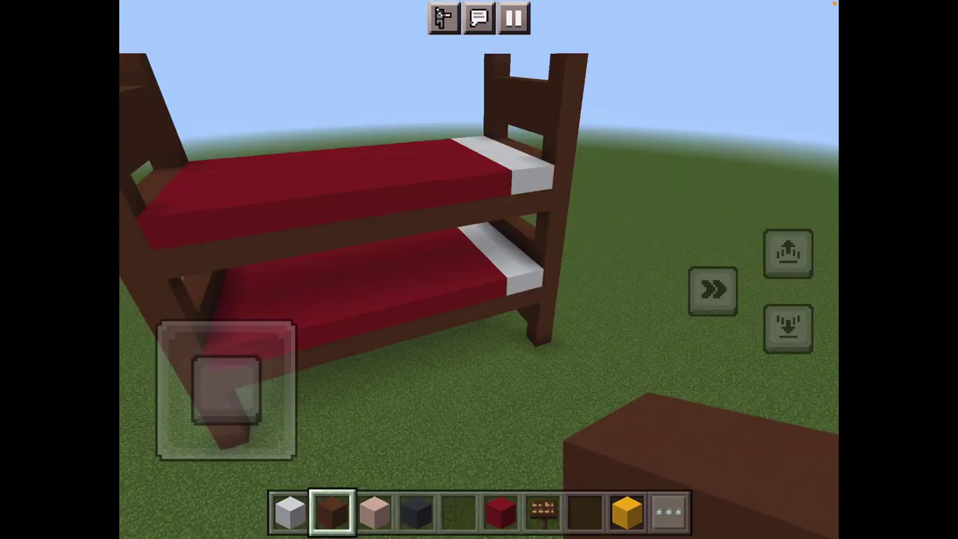
- Descend beside the lower bunk, place a post block, and break the extra block on top
drag(226, 389, 246, 338)
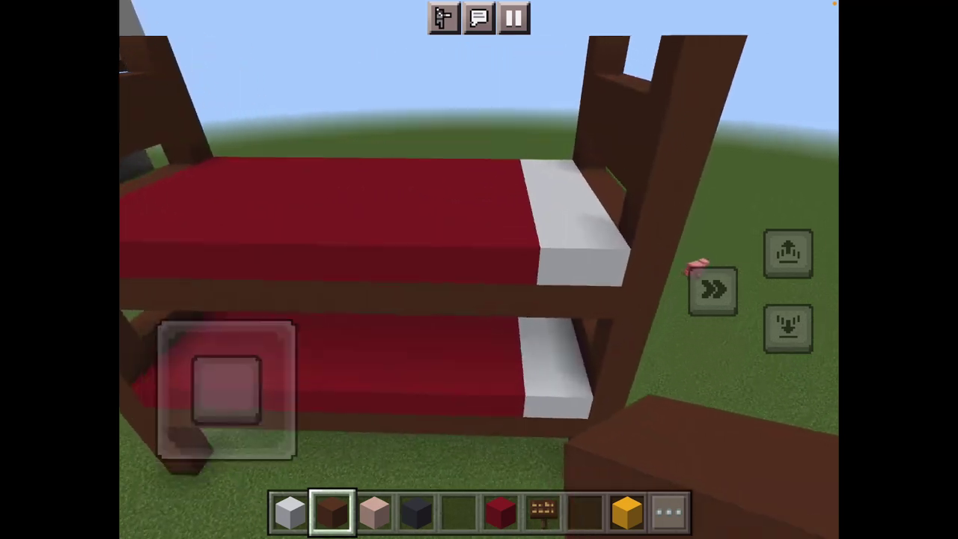
click(788, 327)
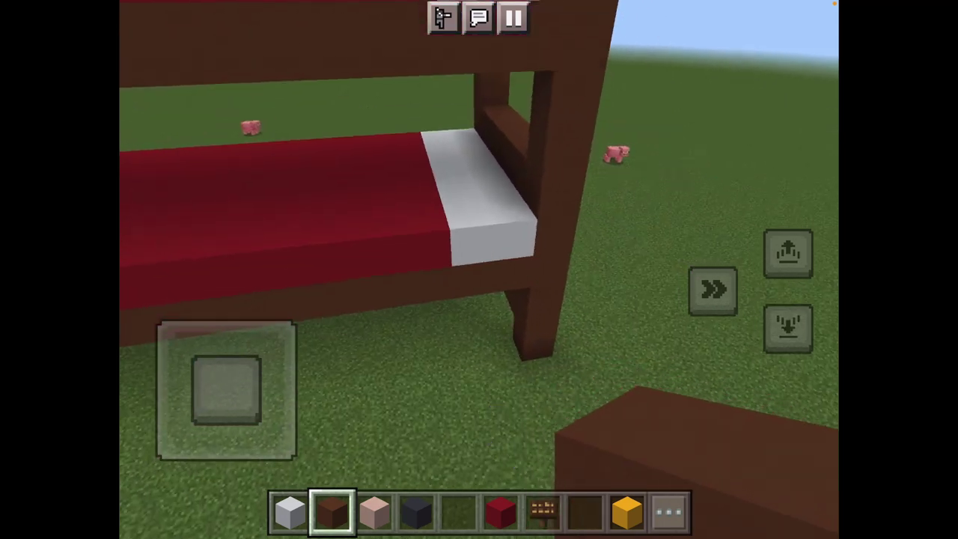
click(524, 285)
click(584, 161)
drag(588, 150, 534, 143)
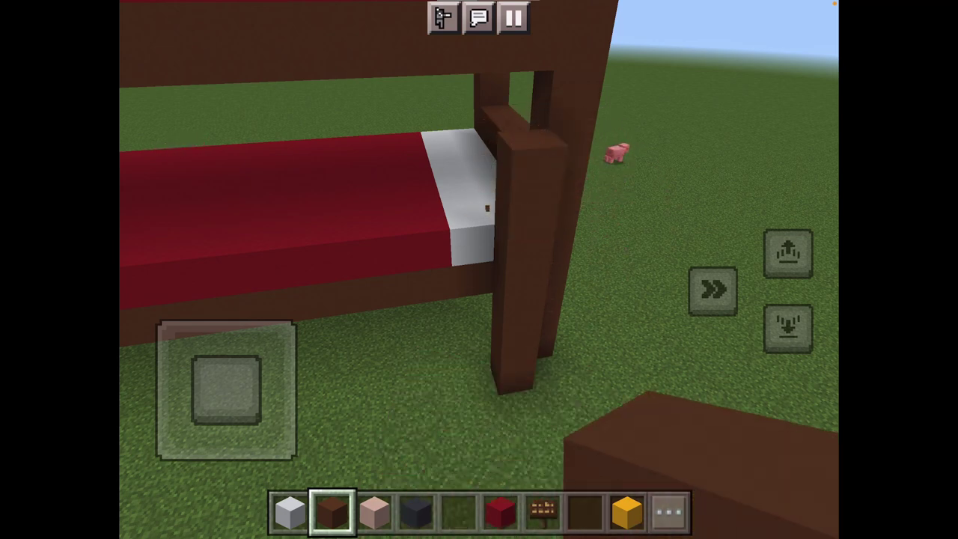
- Break the stray post block and place brown concrete on the grass by the bed leg
drag(531, 79, 565, 142)
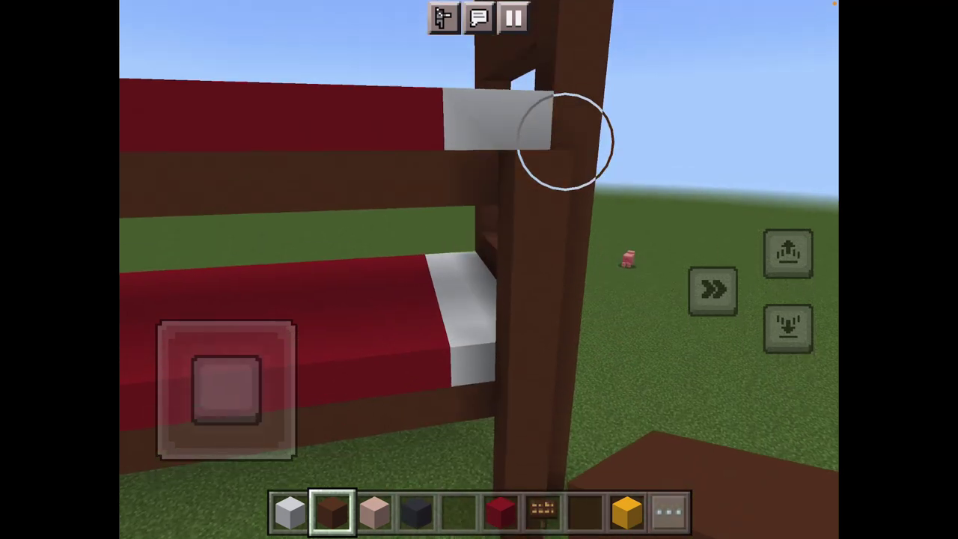
click(788, 253)
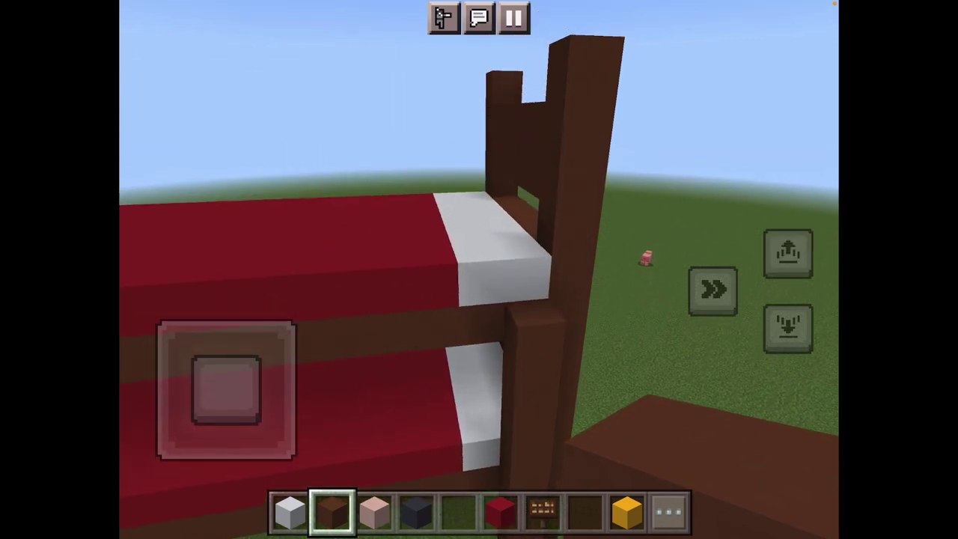
drag(537, 236, 536, 235)
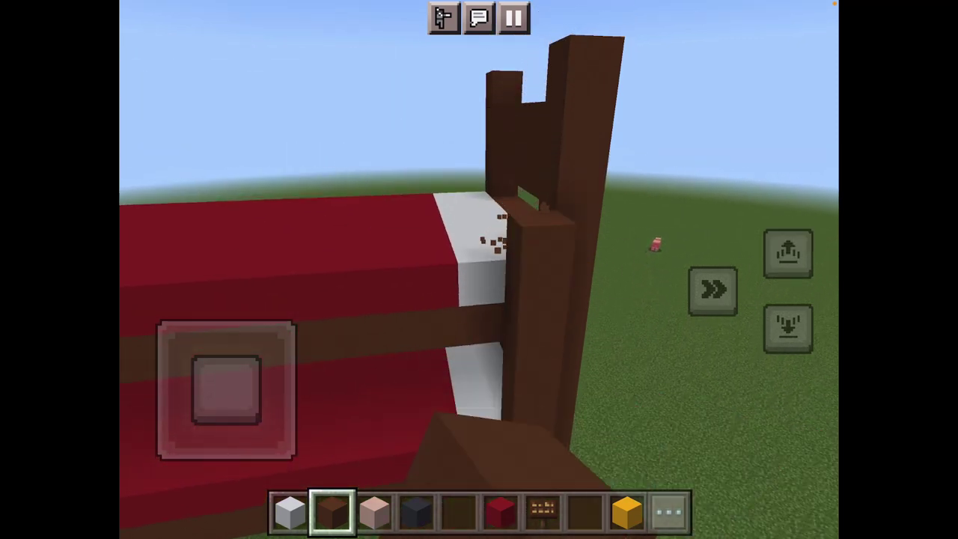
drag(422, 341, 422, 97)
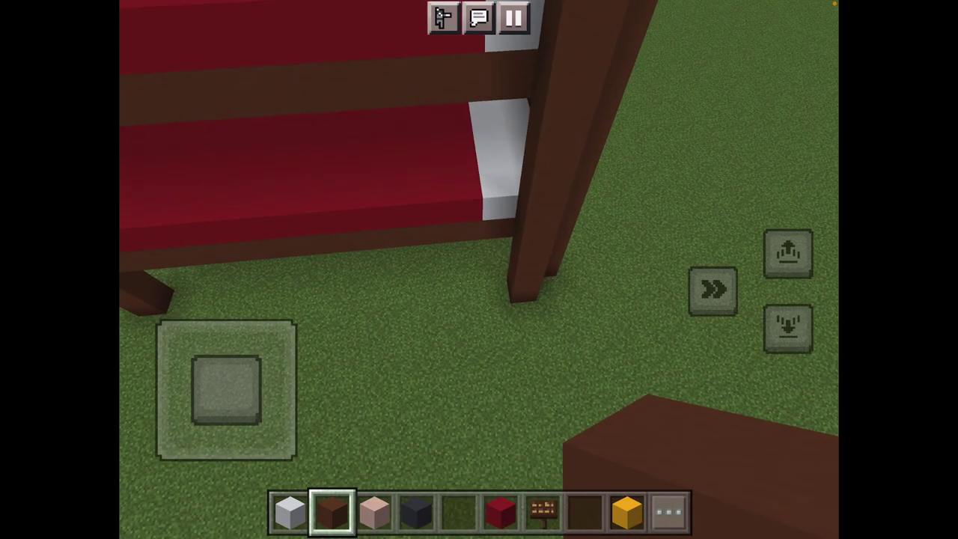
drag(226, 390, 205, 359)
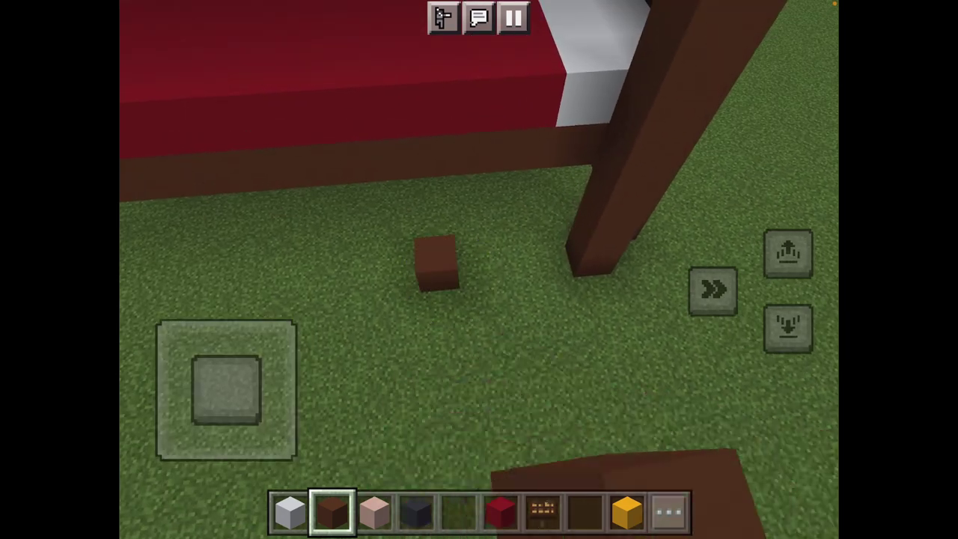
click(445, 260)
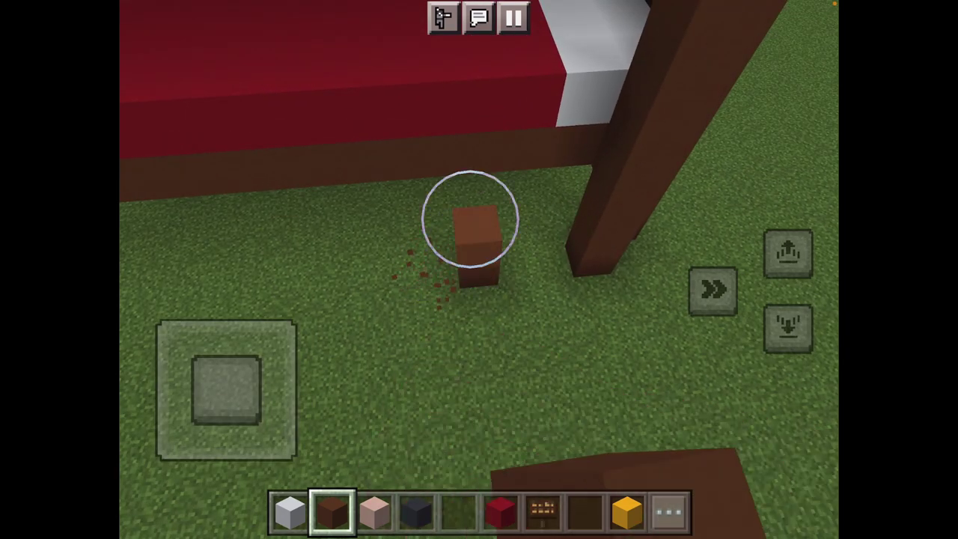
- Extend the brown ladder posts up to the top bunk
drag(476, 157, 503, 167)
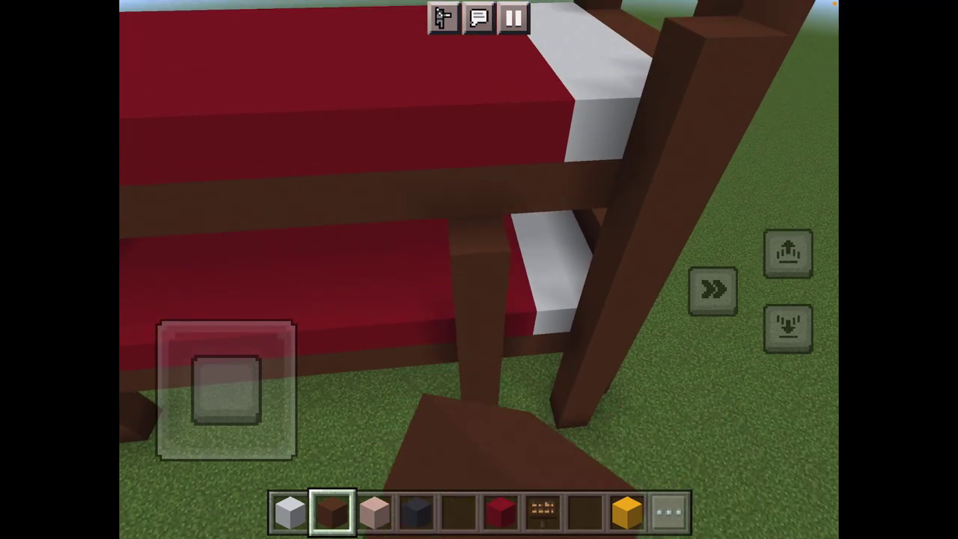
click(480, 225)
click(479, 108)
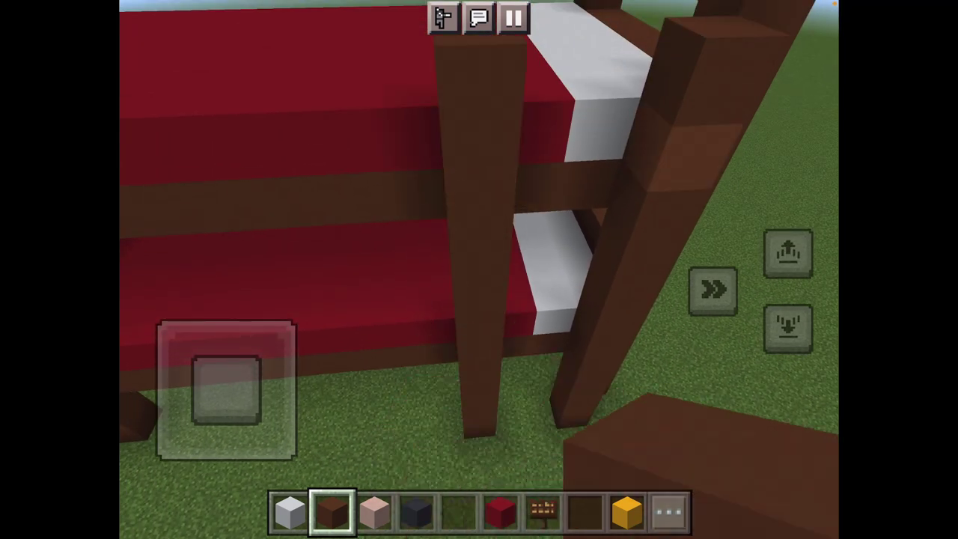
click(574, 145)
- Place two rungs between the ladder posts and break the misplaced lower block
drag(599, 187, 621, 313)
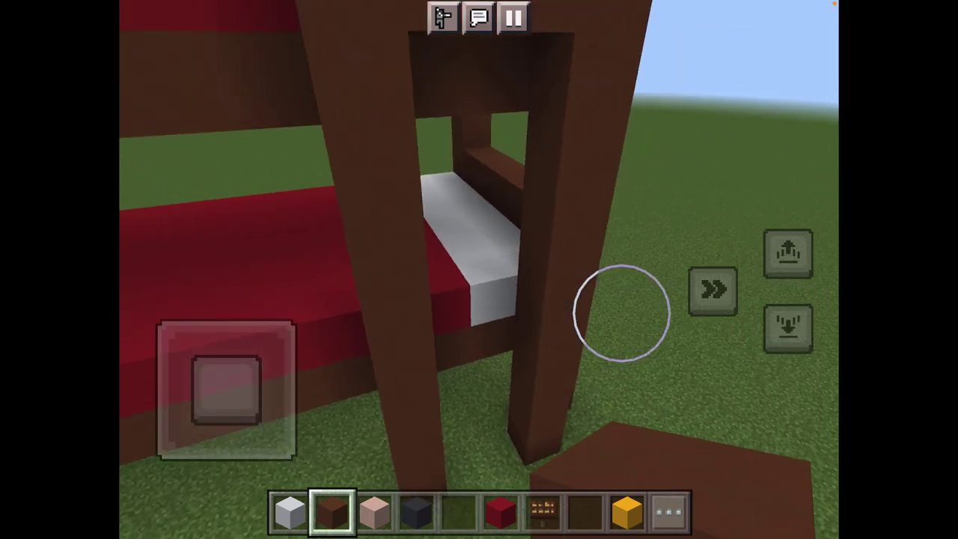
click(535, 175)
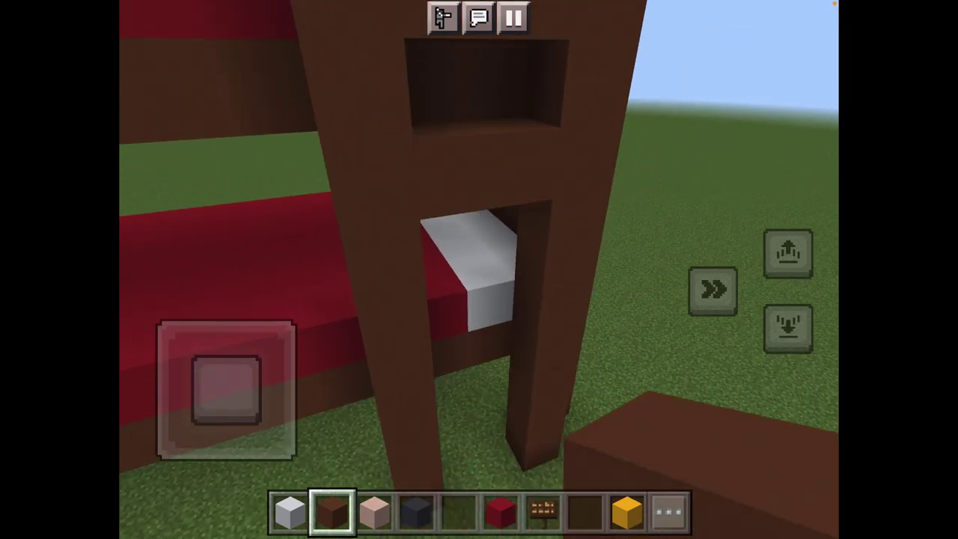
click(483, 289)
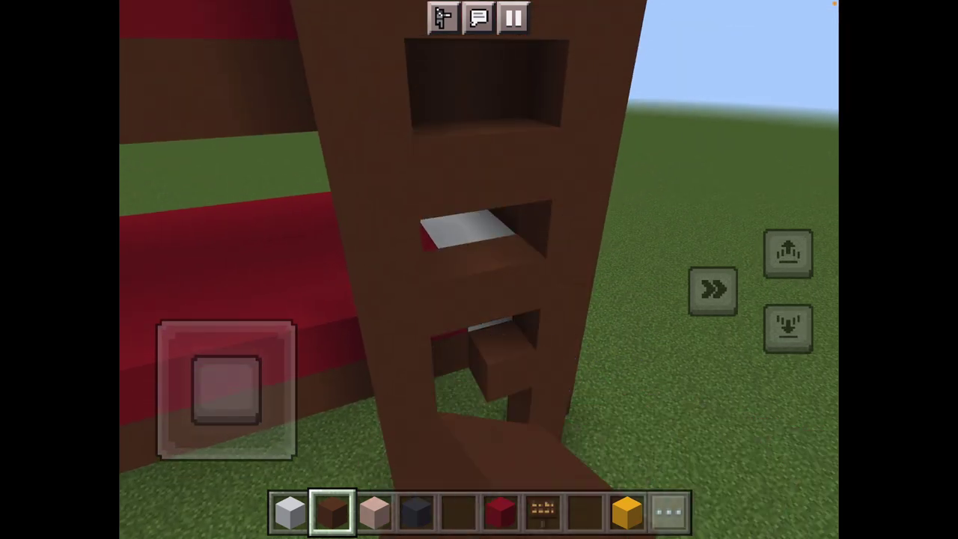
drag(764, 361, 763, 361)
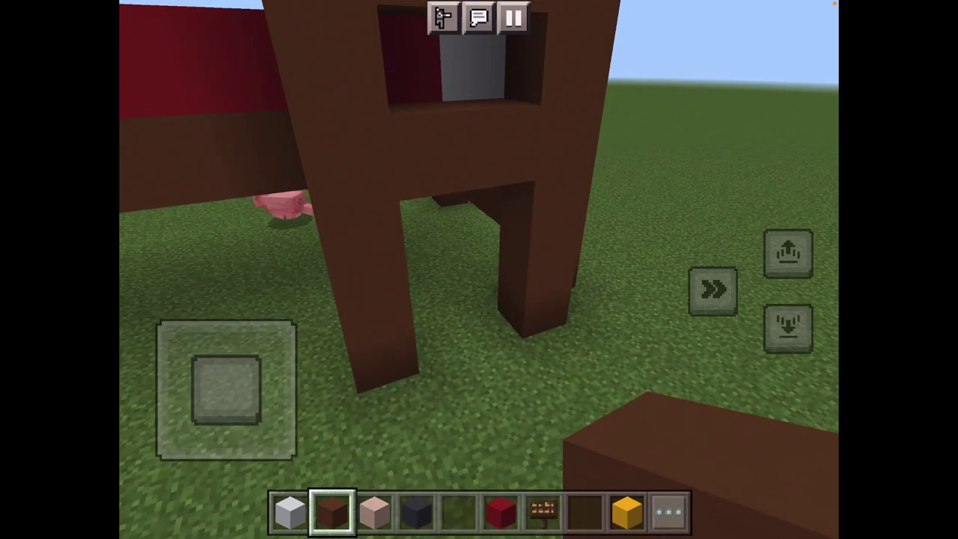
drag(577, 344, 554, 269)
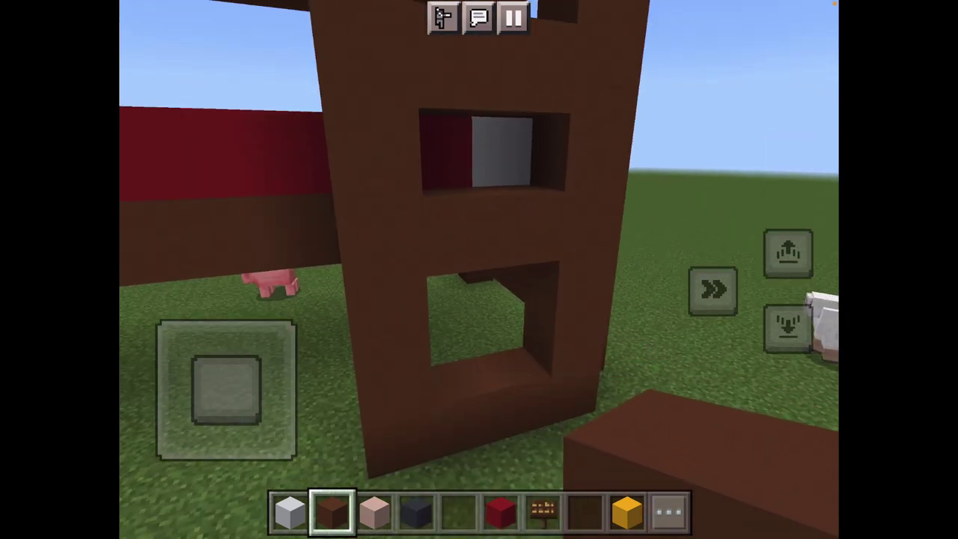
click(577, 344)
drag(524, 407, 487, 417)
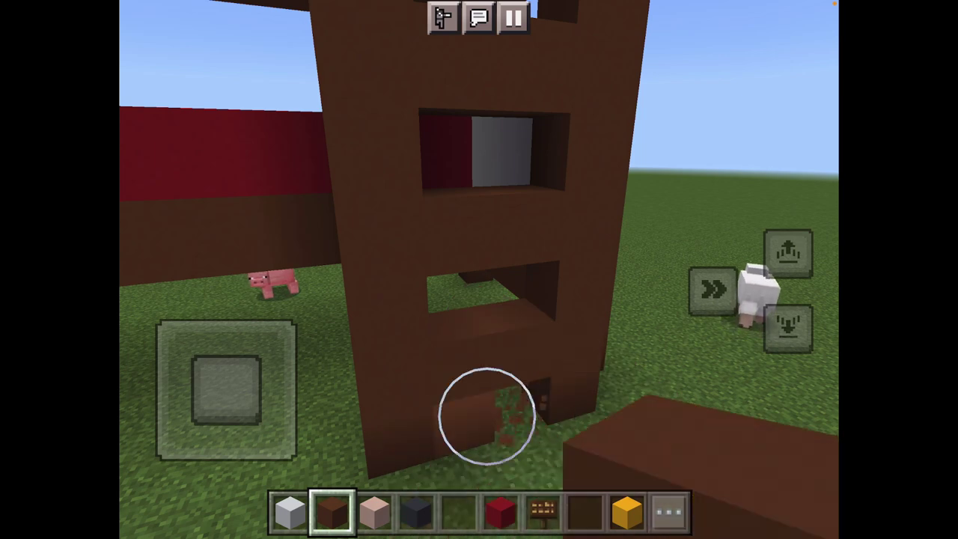
drag(680, 268, 633, 329)
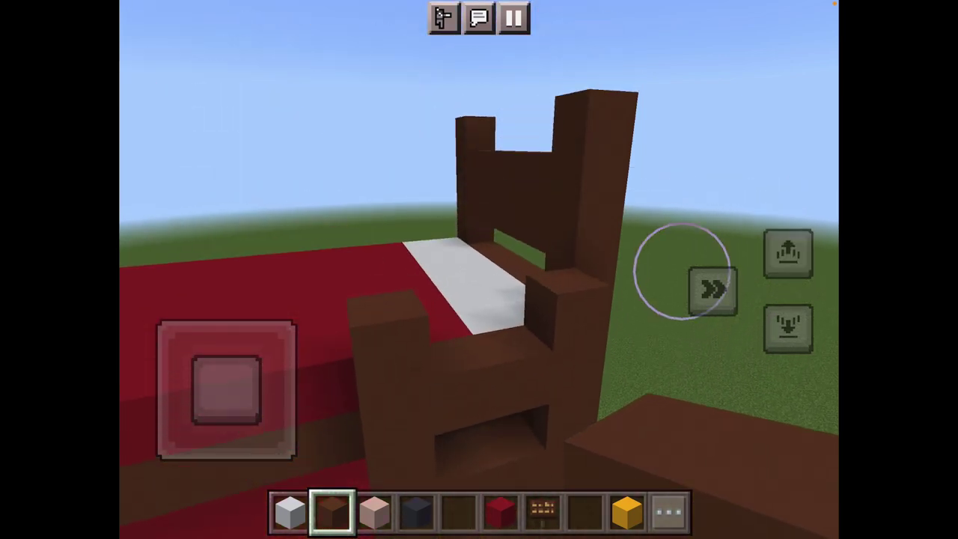